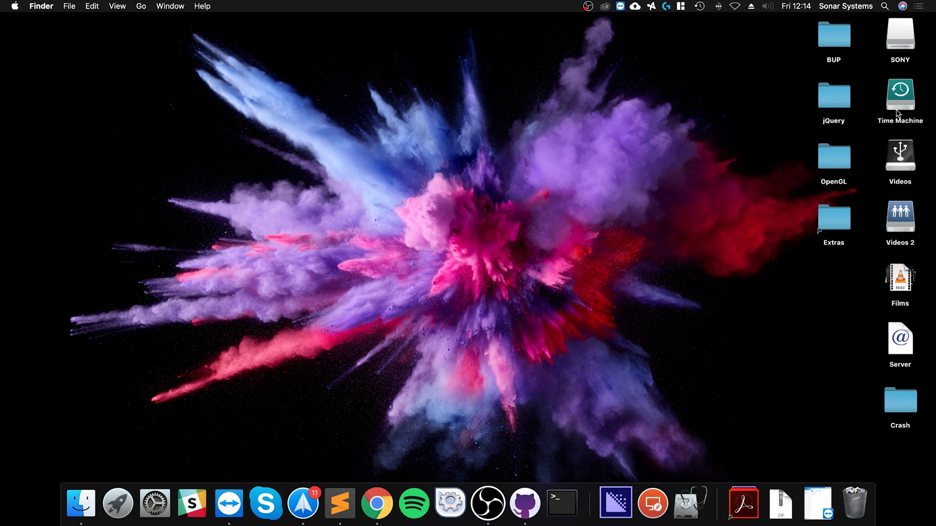
Launch Disk Utility from Spotlight by searching 'disk'
left_click(885, 7)
type("disk")
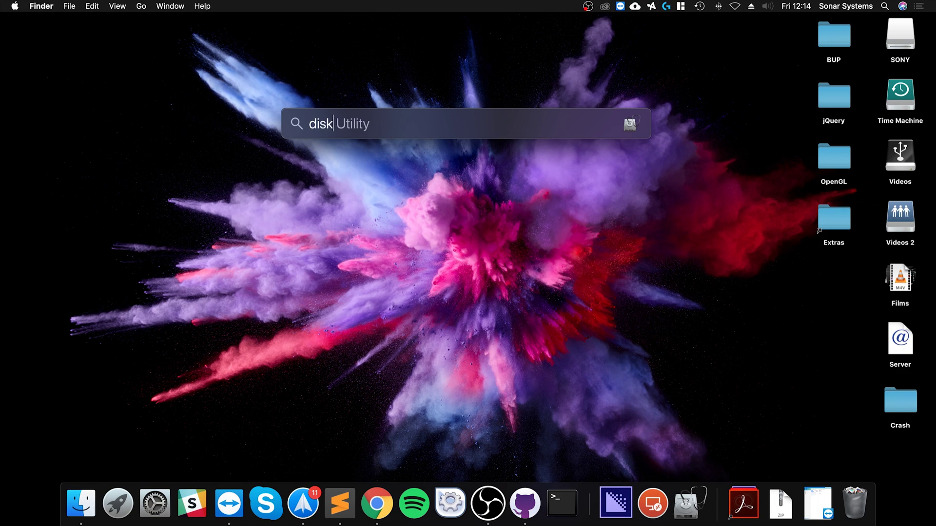
key("Return")
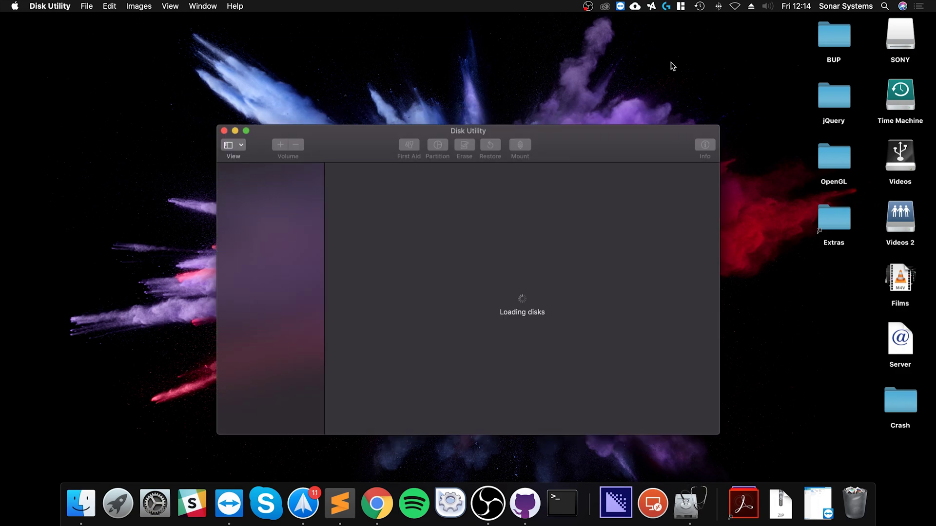
Erase the SONY USB stick as MS-DOS (FAT), keeping the name SONY
left_click(268, 214)
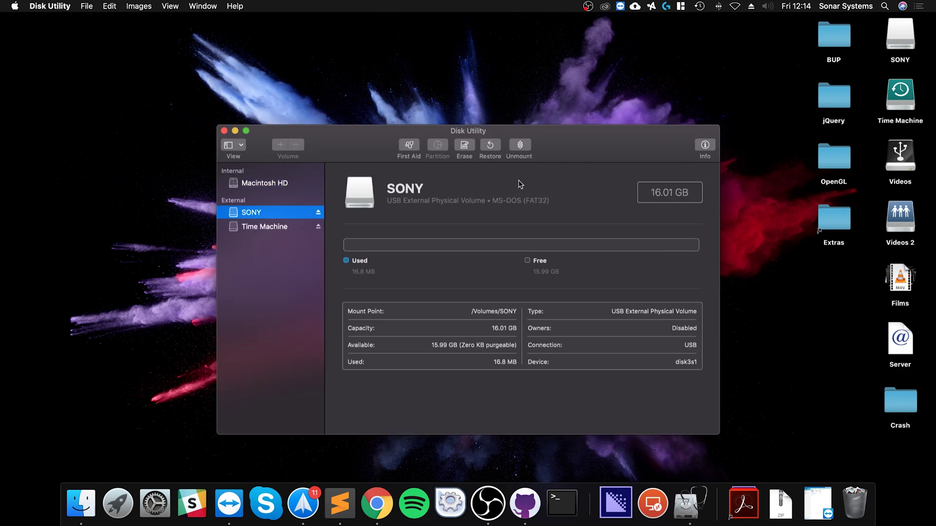
left_click(467, 146)
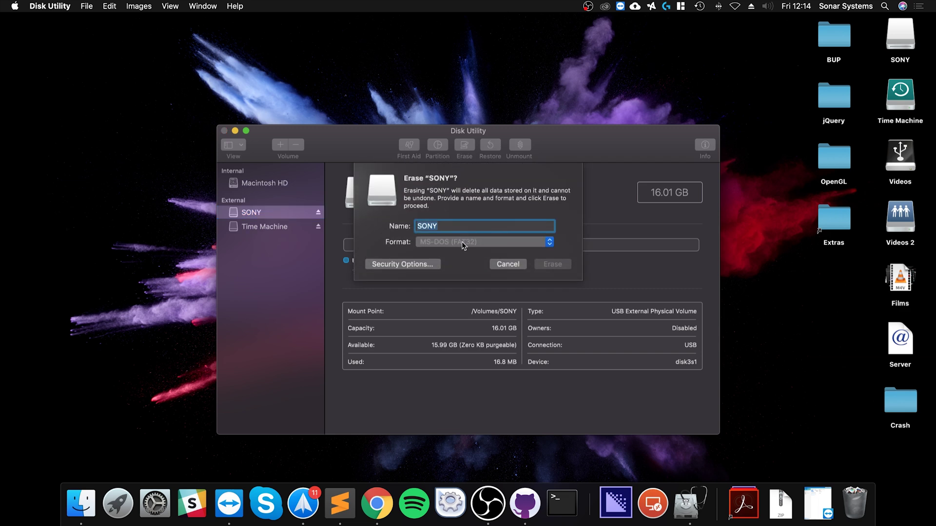
left_click(452, 242)
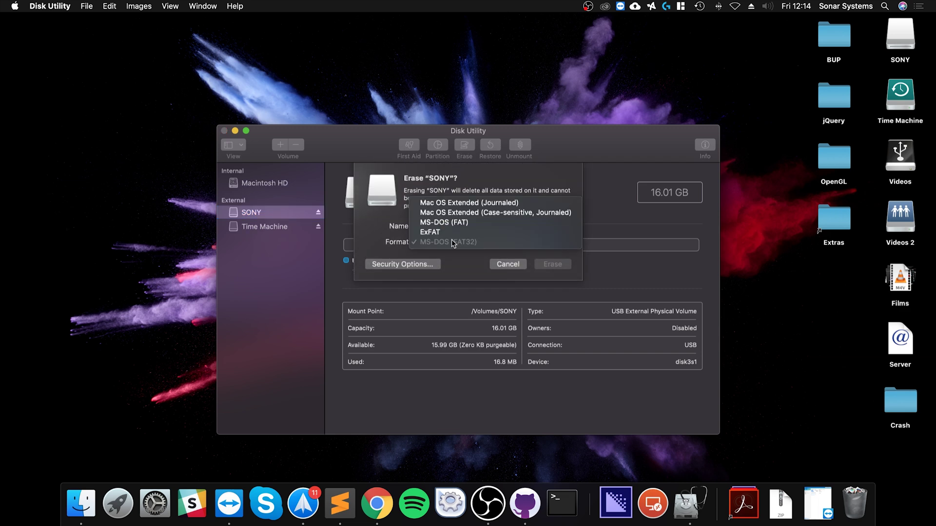
left_click(458, 223)
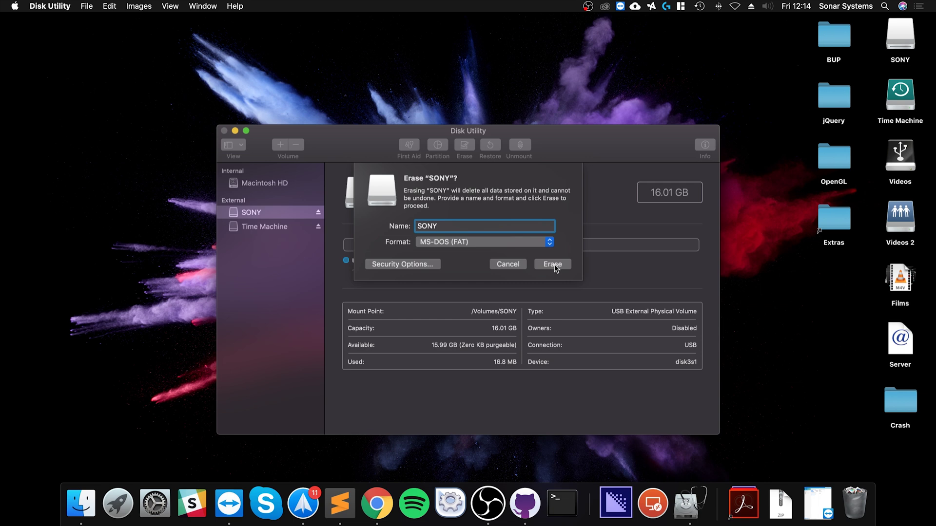
left_click(555, 266)
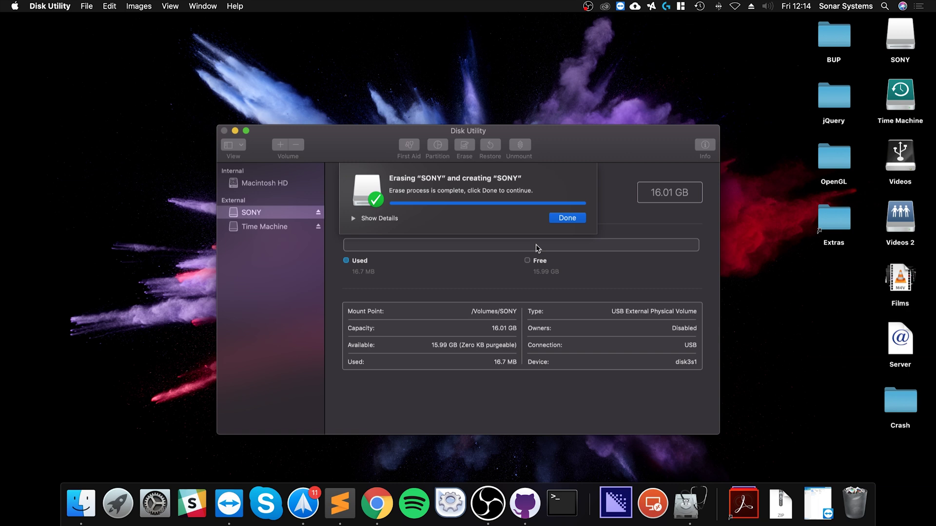
left_click(565, 217)
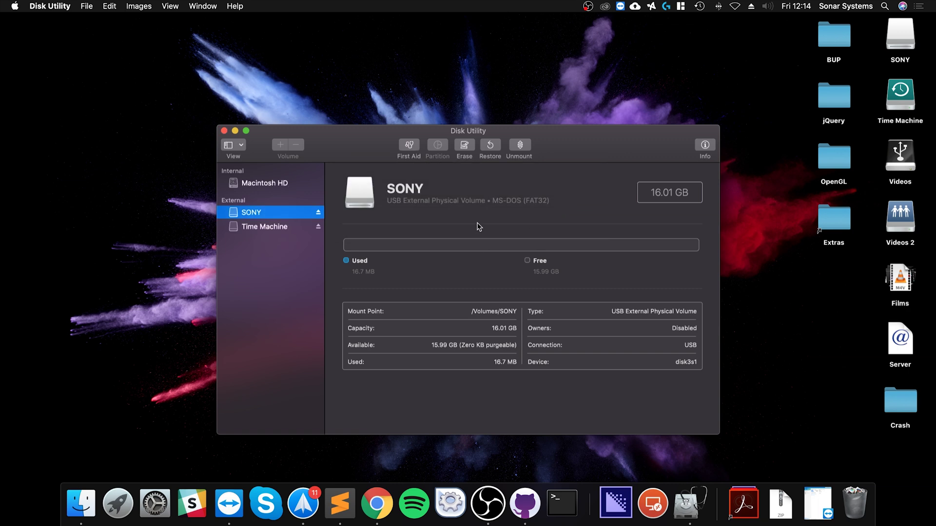
Close Disk Utility and search the web for 'bleemsync' in a new Chrome window
left_click(224, 130)
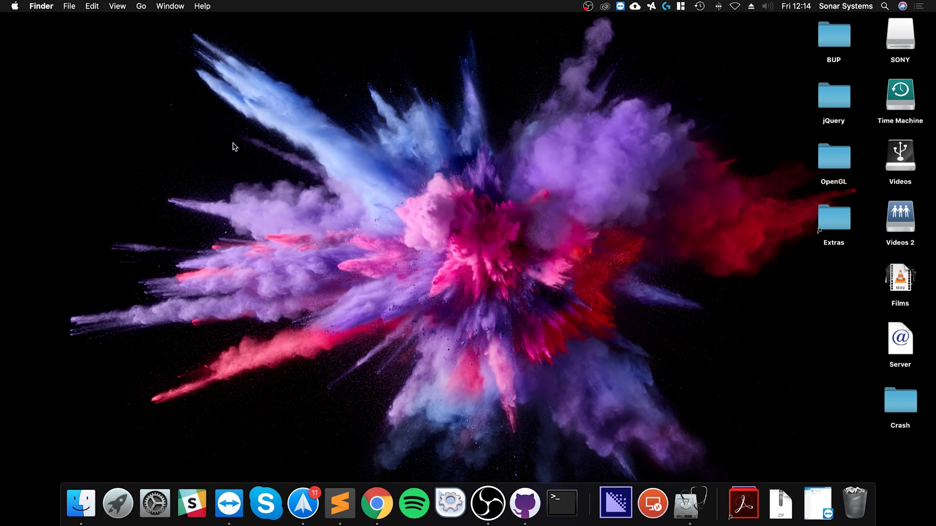
right_click(400, 488)
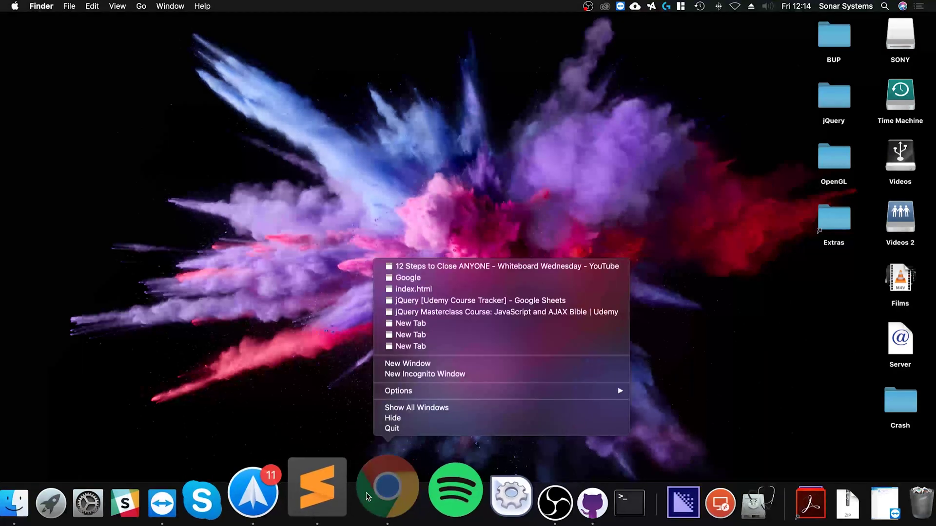
left_click(419, 367)
type("ble")
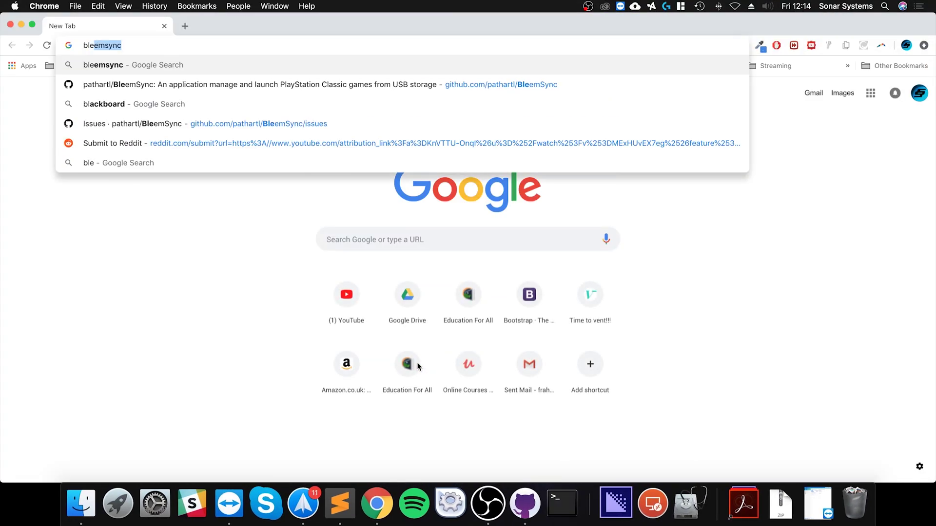
type("emsync")
key("Return")
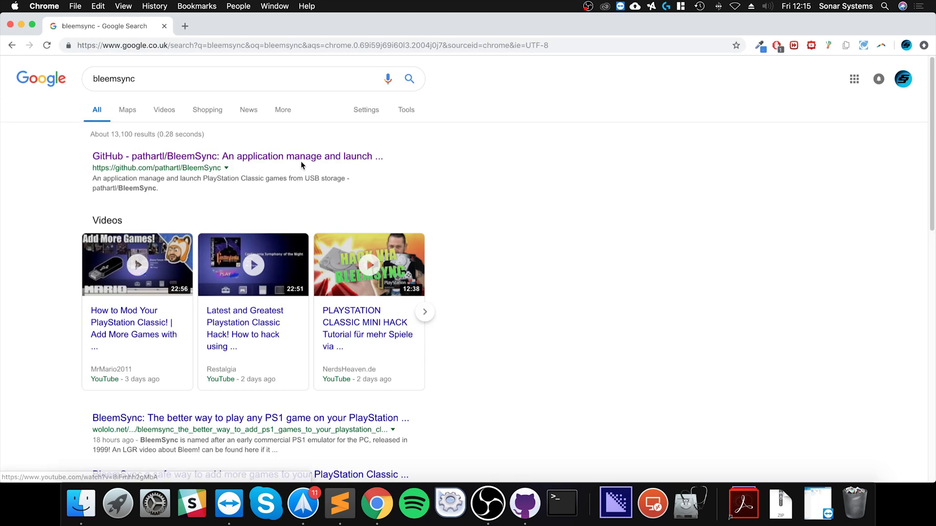
Download BleemSync-0.3.2-osx-x64.zip from the BleemSync GitHub releases page
left_click(298, 161)
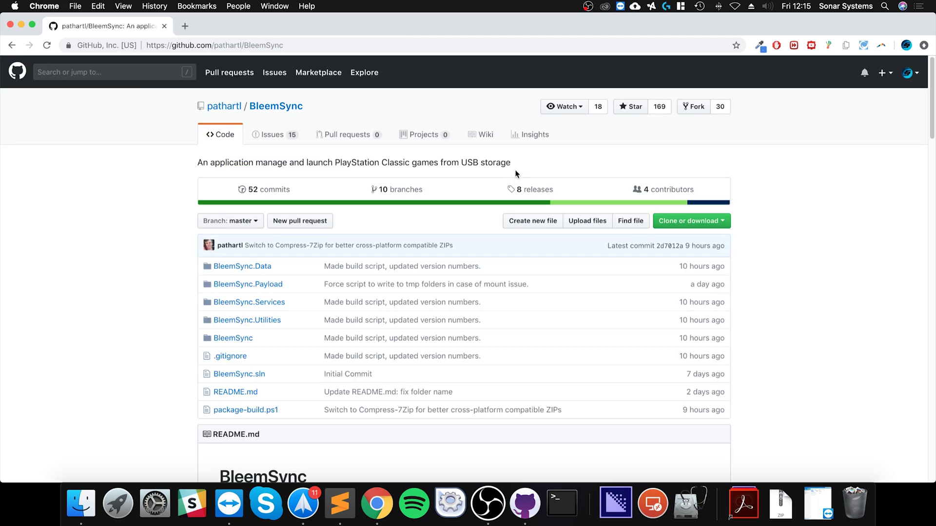
left_click(523, 189)
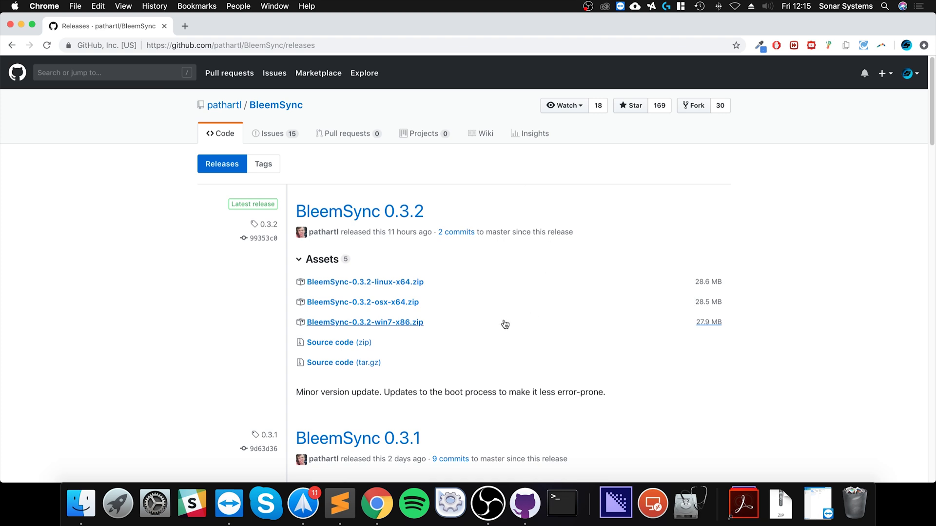
left_click(387, 306)
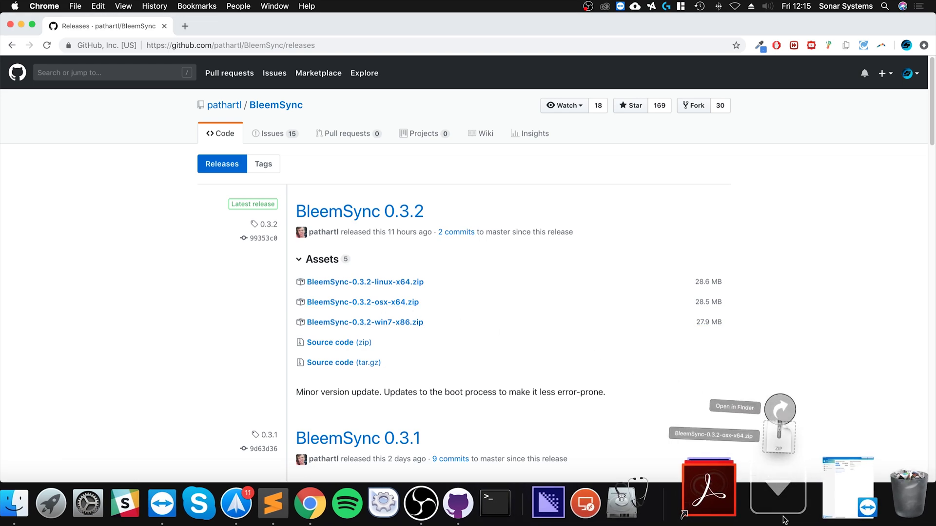
Extract the BleemSync zip and paste its four folders onto the SONY drive
left_click(22, 25)
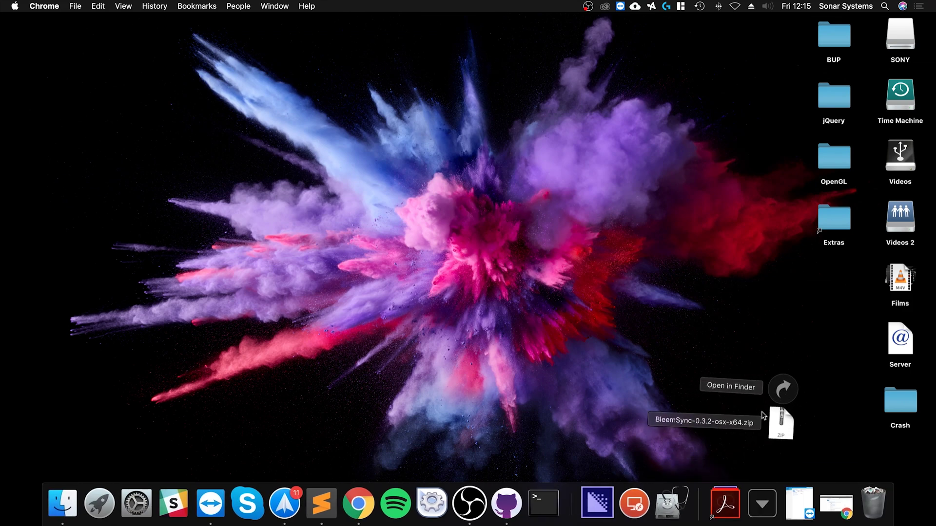
left_click(780, 423)
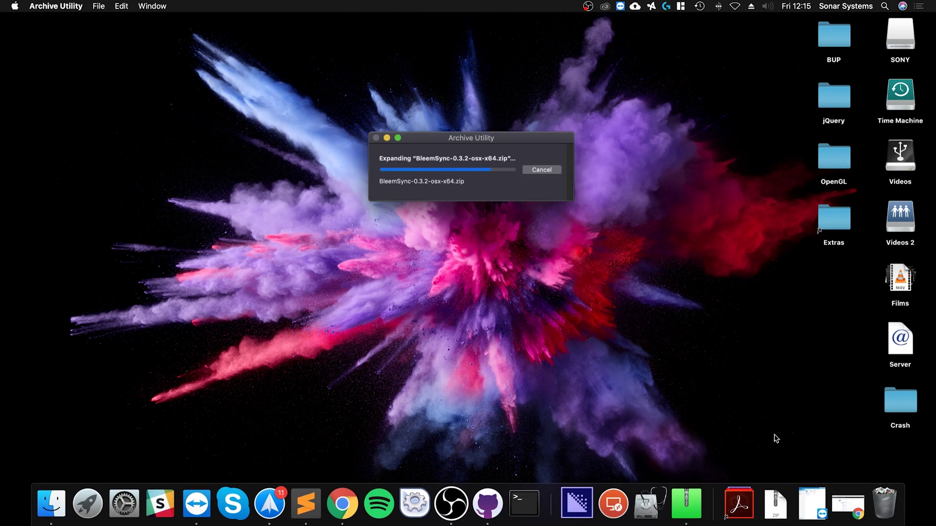
left_click_drag(770, 274, 435, 134)
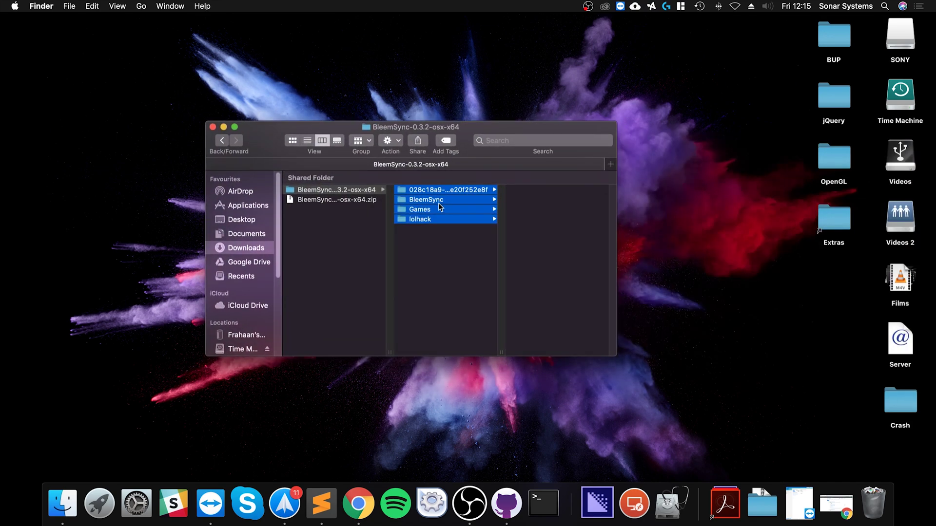
double_click(901, 34)
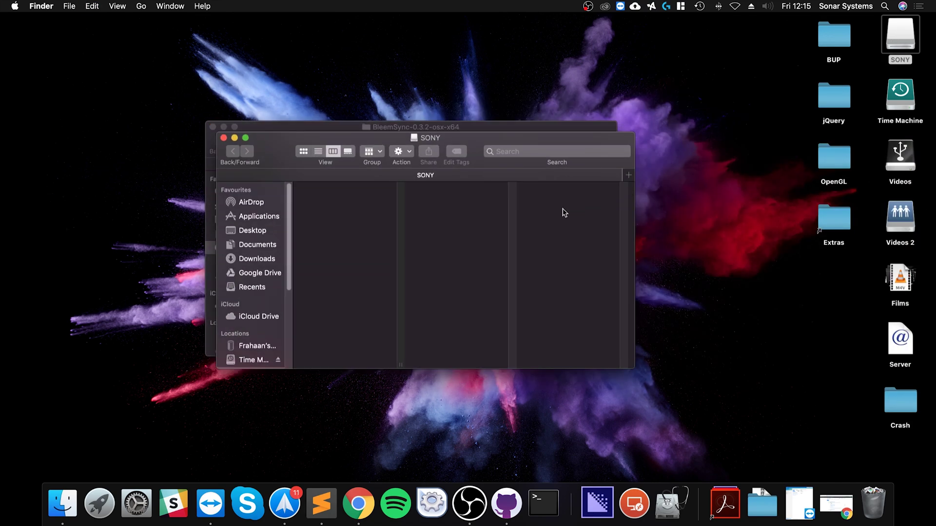
left_click_drag(470, 136, 497, 147)
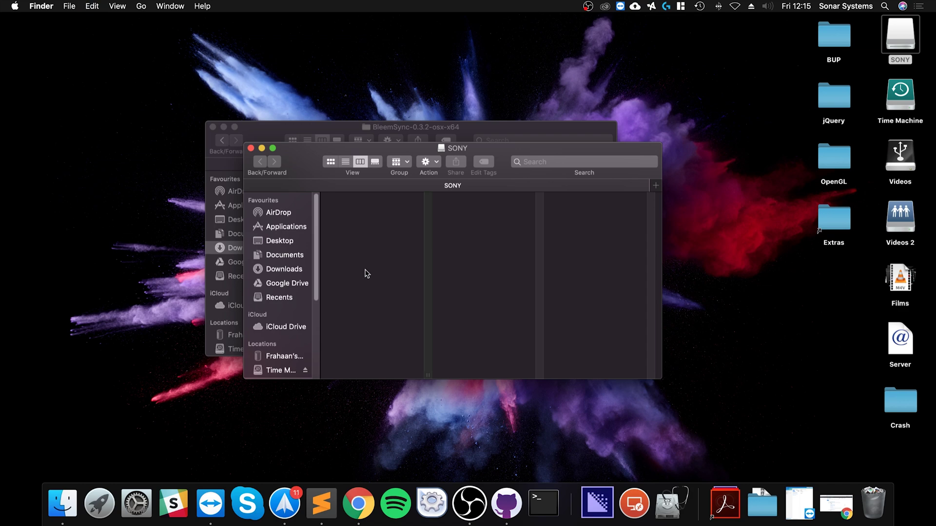
key("super+v")
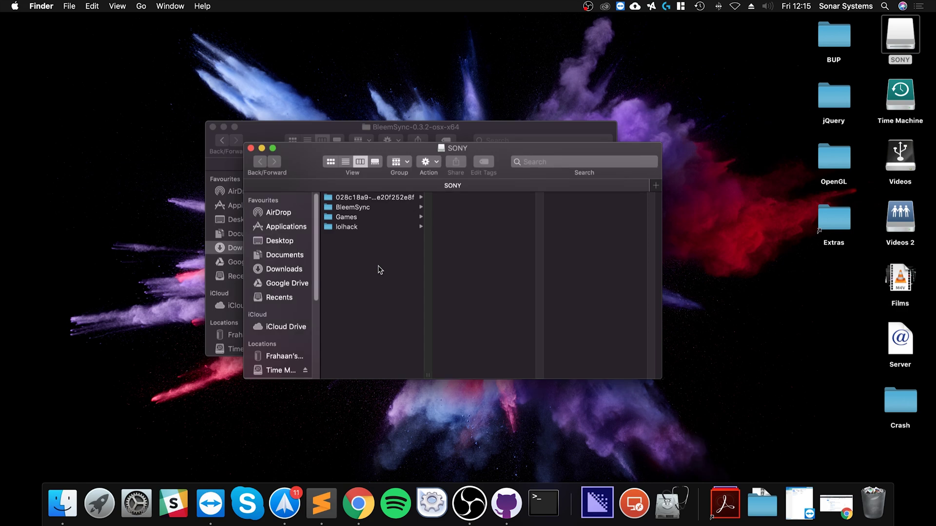
Browse SONY's Games folder down to game 1's GameData folder
left_click(352, 217)
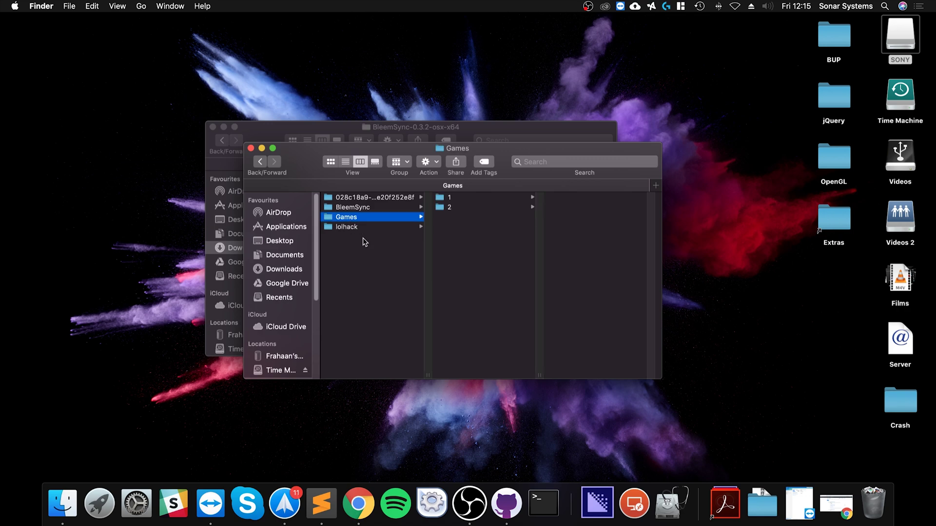
left_click(463, 197)
left_click(463, 207)
left_click(462, 198)
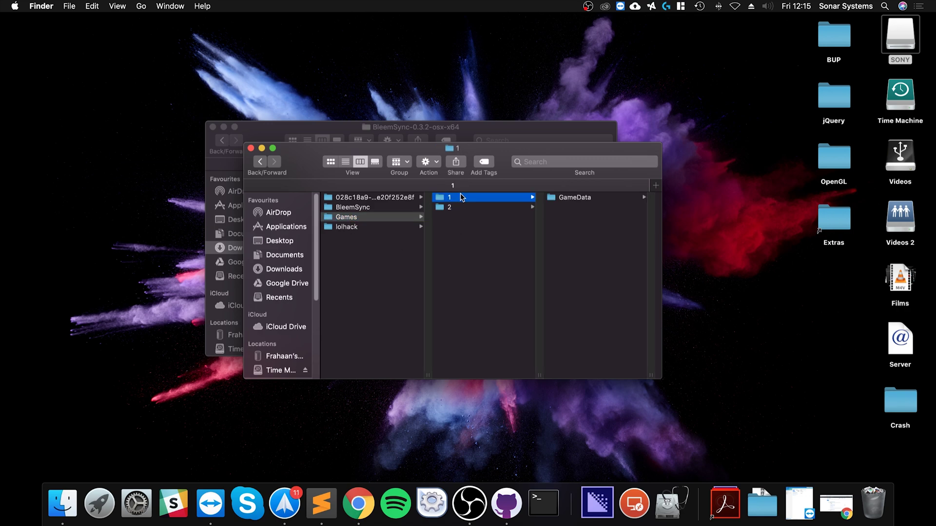
left_click(571, 198)
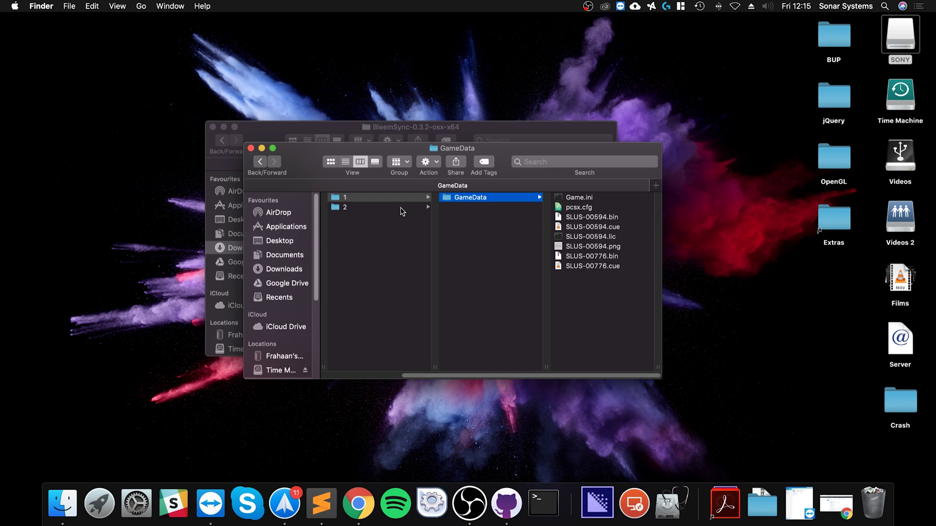
left_click(402, 208)
left_click(465, 199)
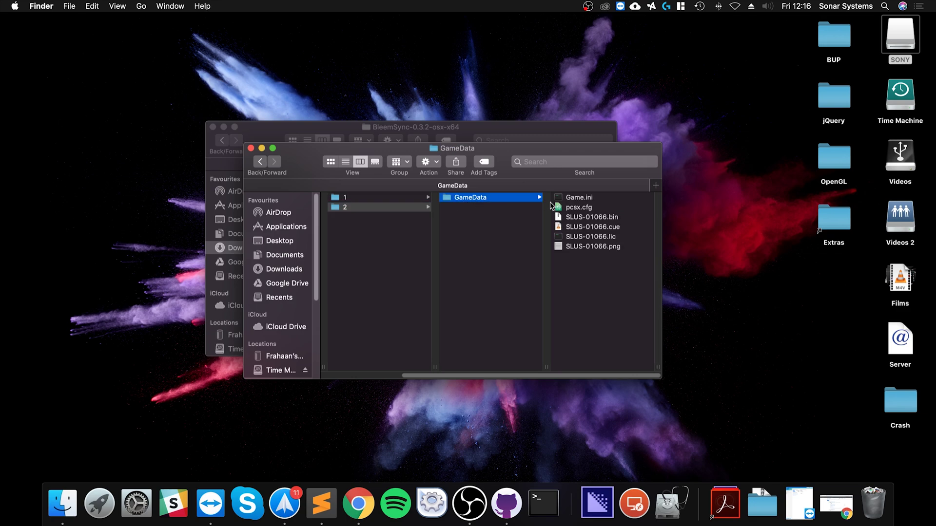
left_click(403, 198)
left_click(453, 199)
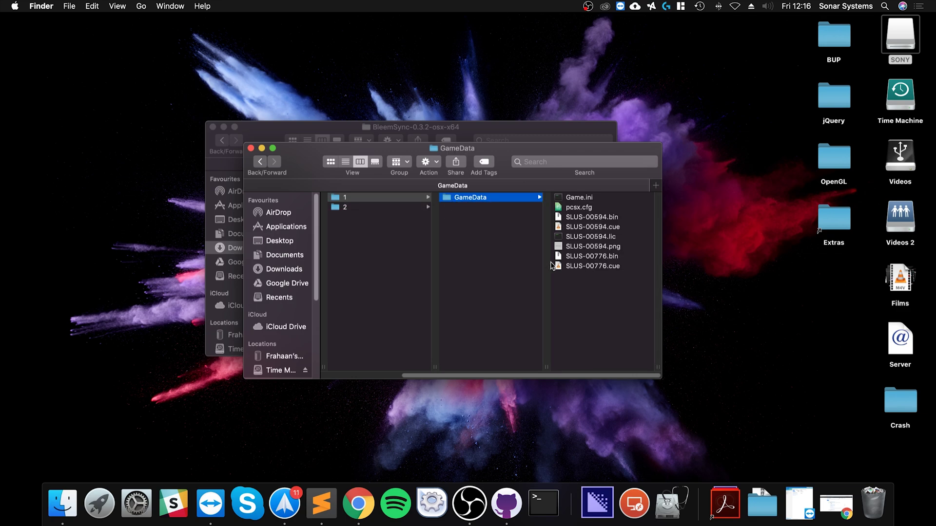
Preview the SLUS-00776.bin, SLUS-00776.cue and SLUS-00594.png files
left_click(609, 257)
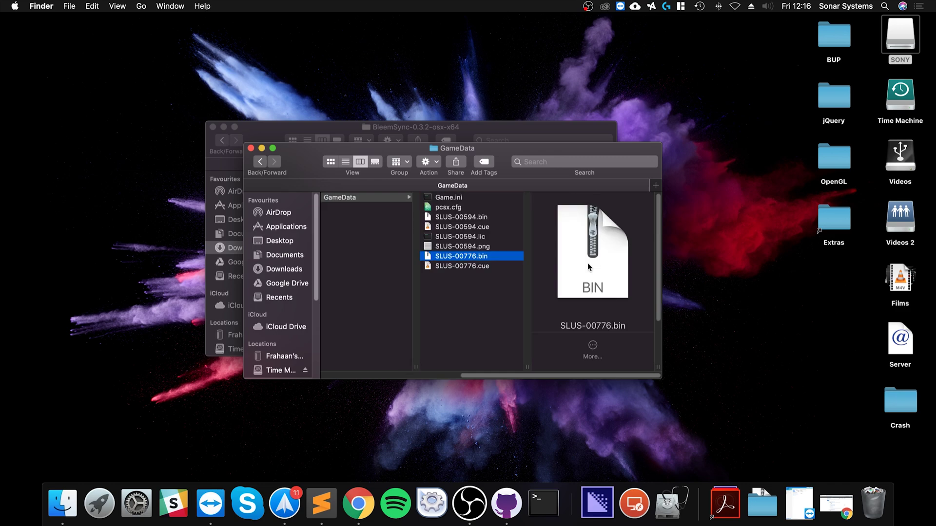
left_click(481, 267)
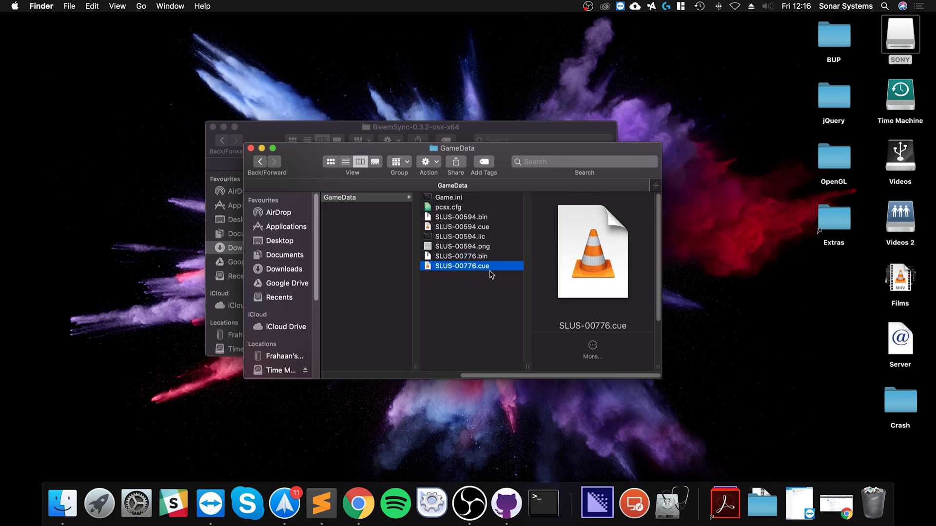
left_click(484, 246)
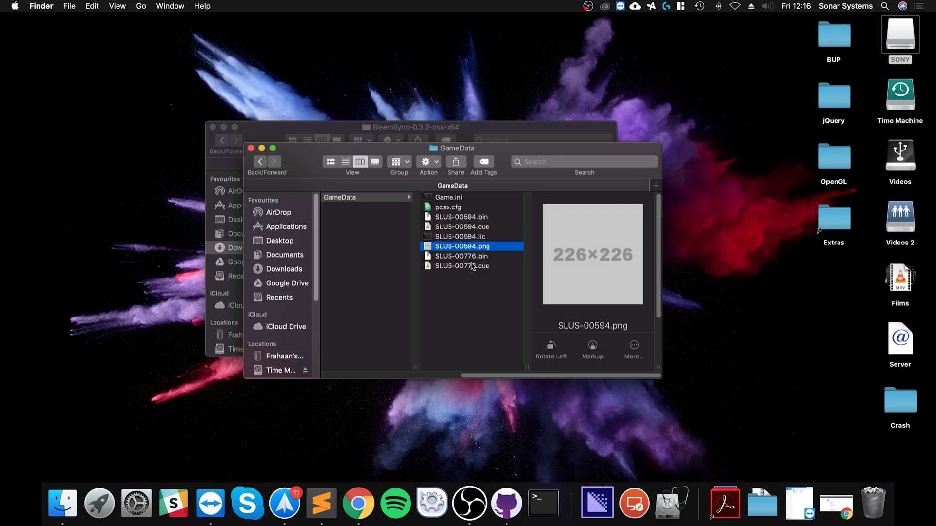
Select the six SLUS-00594 and SLUS-00776 files and drag them to the Trash
left_click_drag(468, 288, 478, 223)
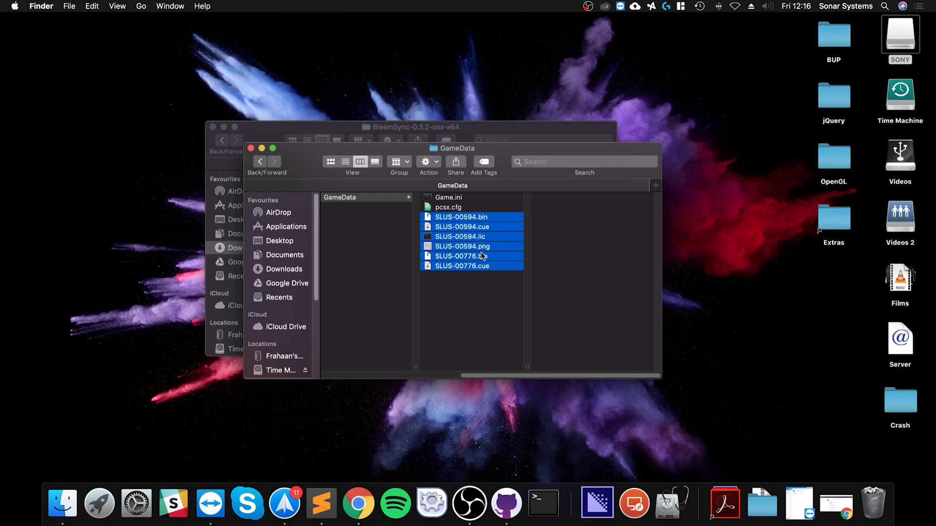
left_click_drag(482, 256, 870, 493)
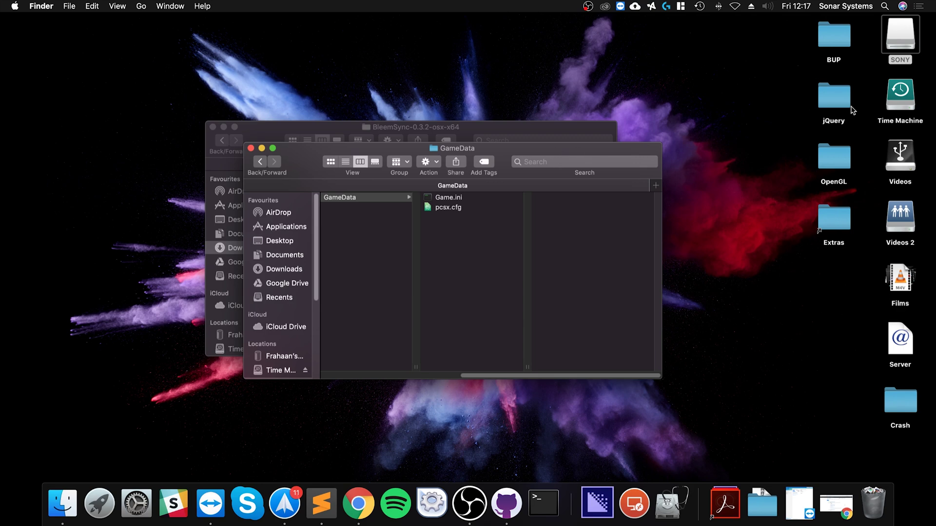
Open the desktop Crash folder beside GameData and preview SCUS-94900.bin, .cue and .png
double_click(901, 401)
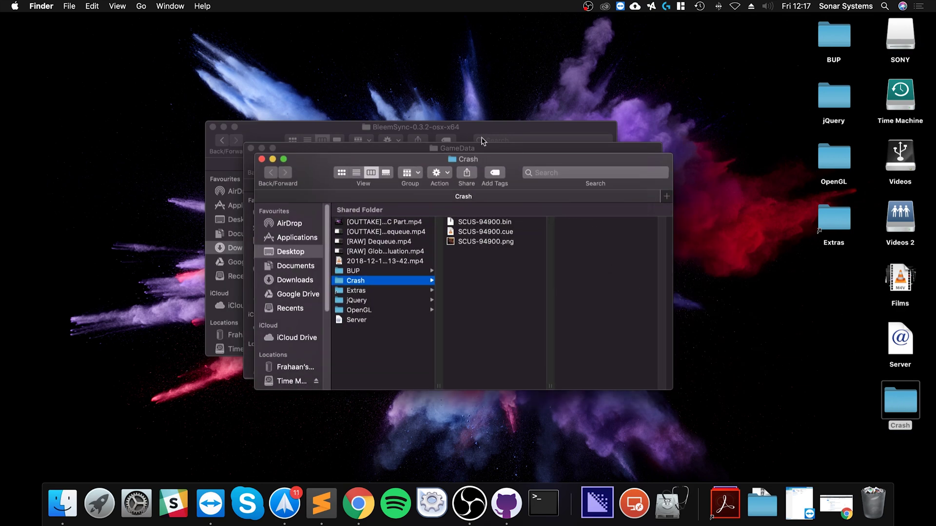
left_click_drag(490, 162, 740, 176)
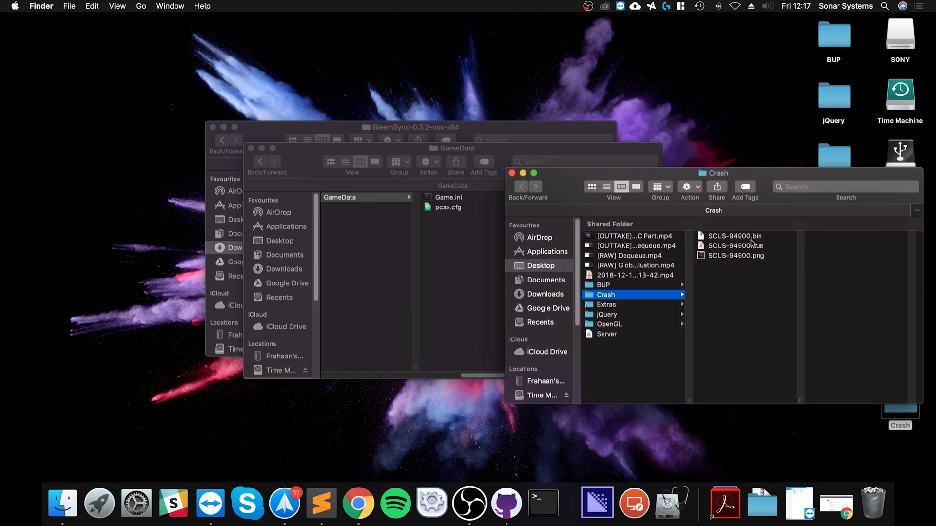
left_click(751, 239)
left_click(750, 246)
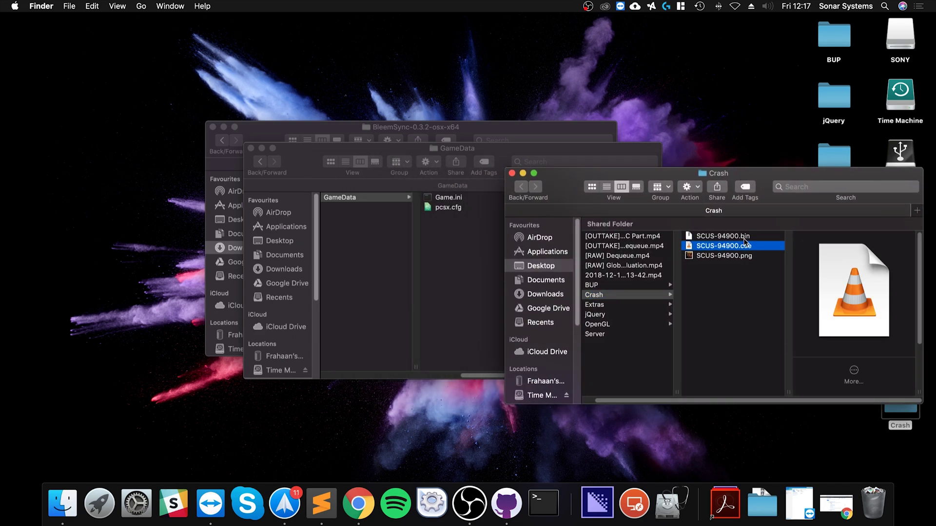
left_click(747, 237)
scroll(828, 297, "down", 2)
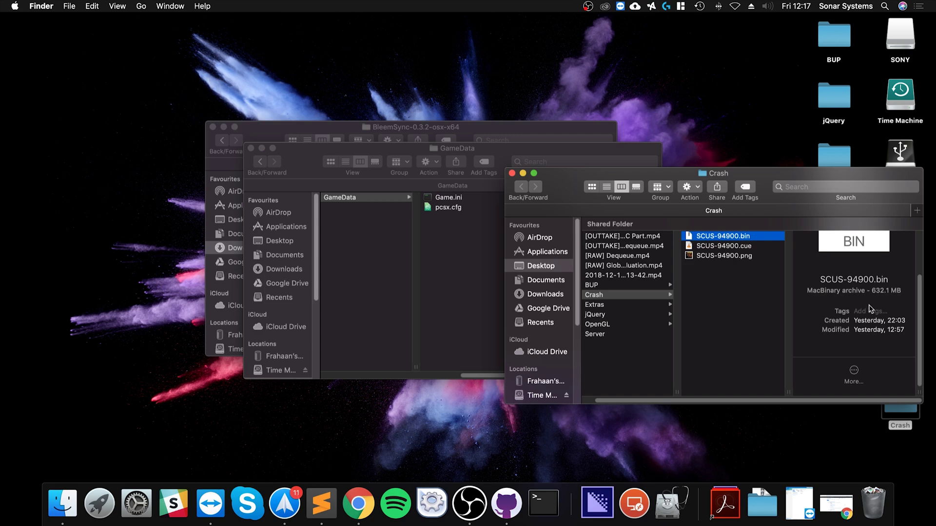
left_click(766, 247)
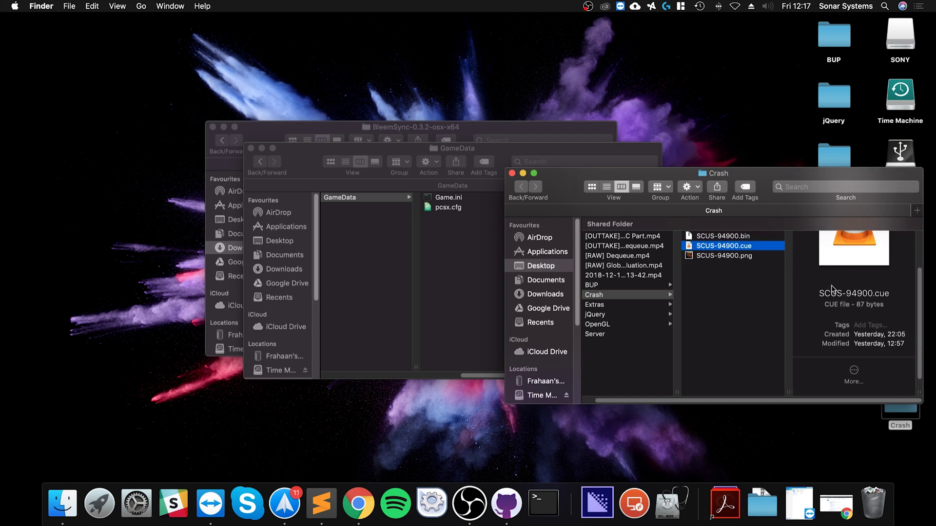
left_click(721, 260)
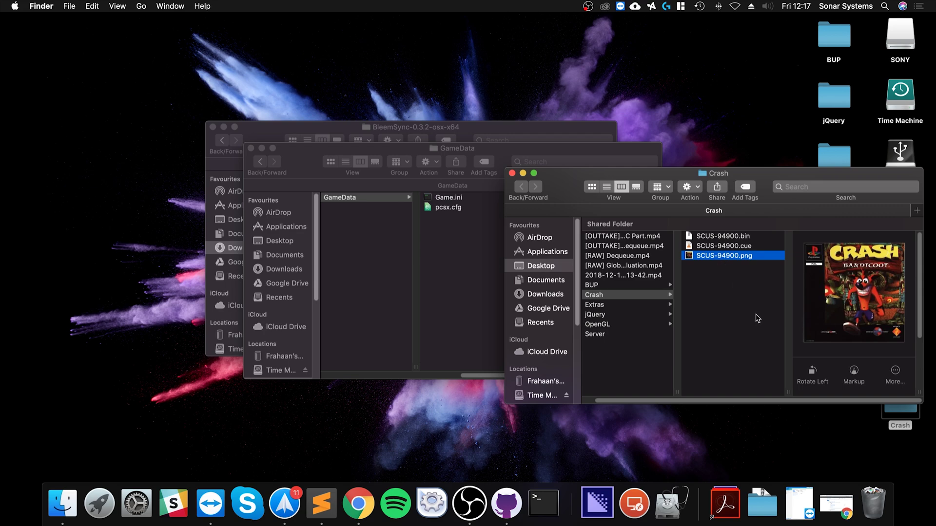
scroll(829, 326, "down", 2)
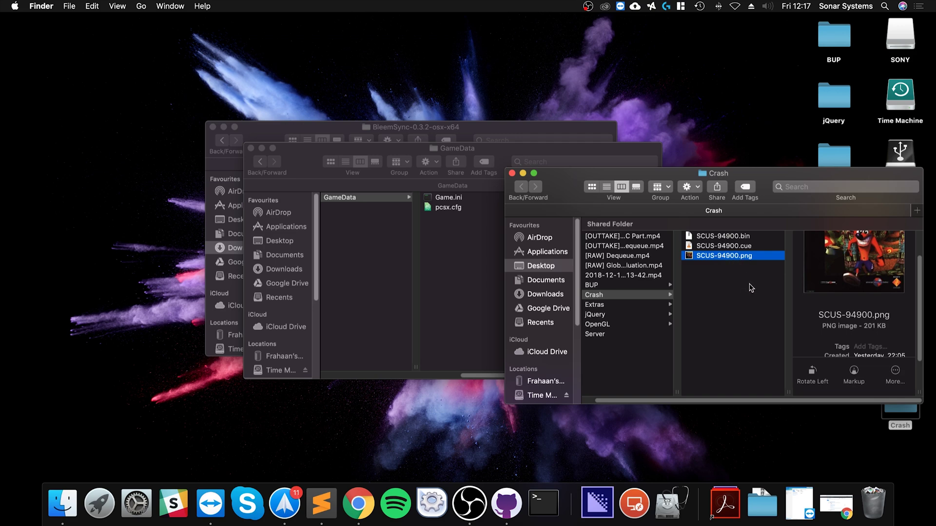
Copy all three SCUS-94900 files from Crash and paste them into GameData
key("super+a")
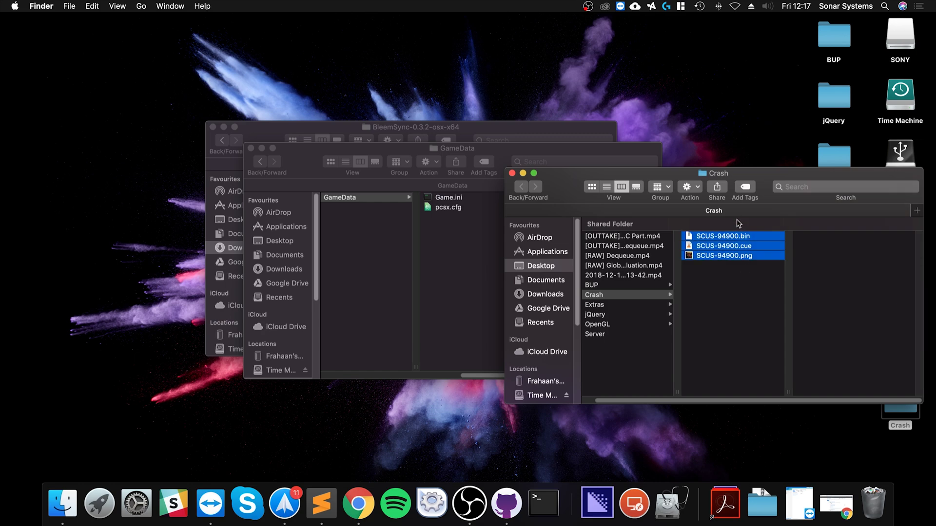
key("super+c")
left_click(481, 257)
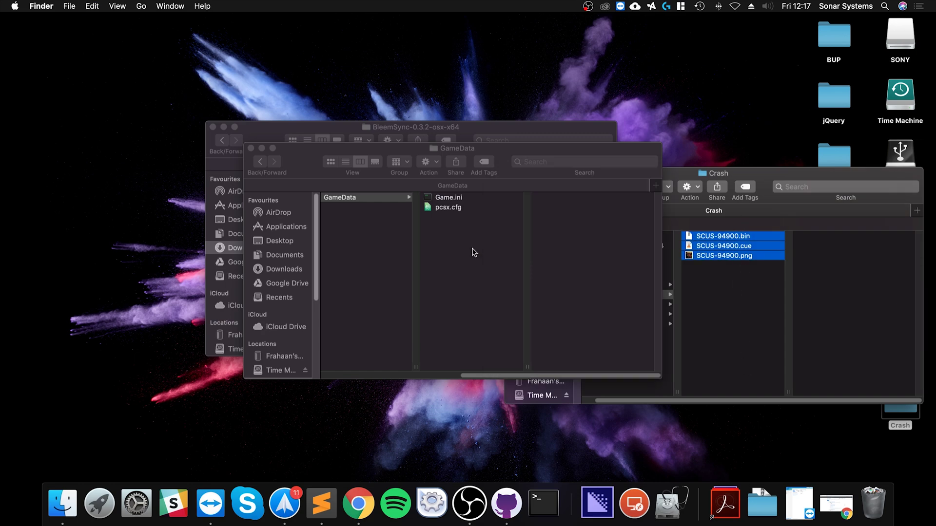
key("super+v")
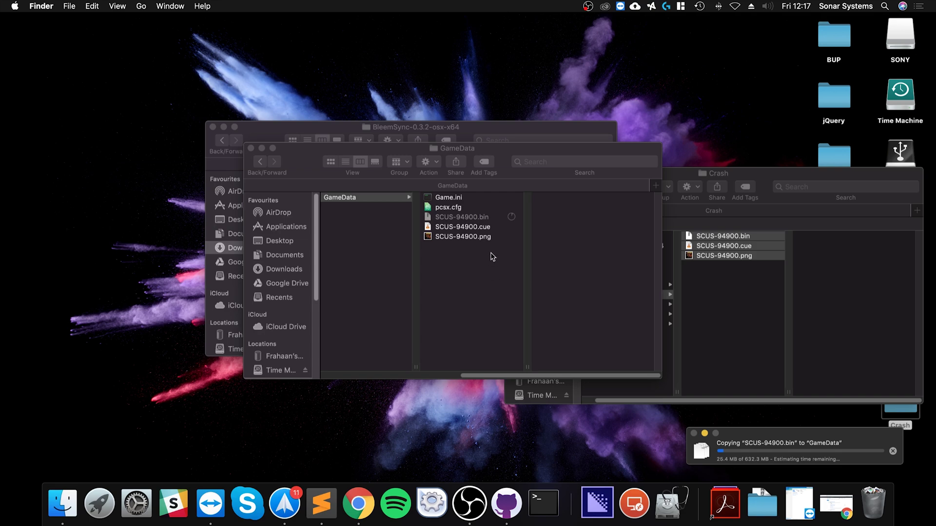
left_click_drag(800, 440, 692, 400)
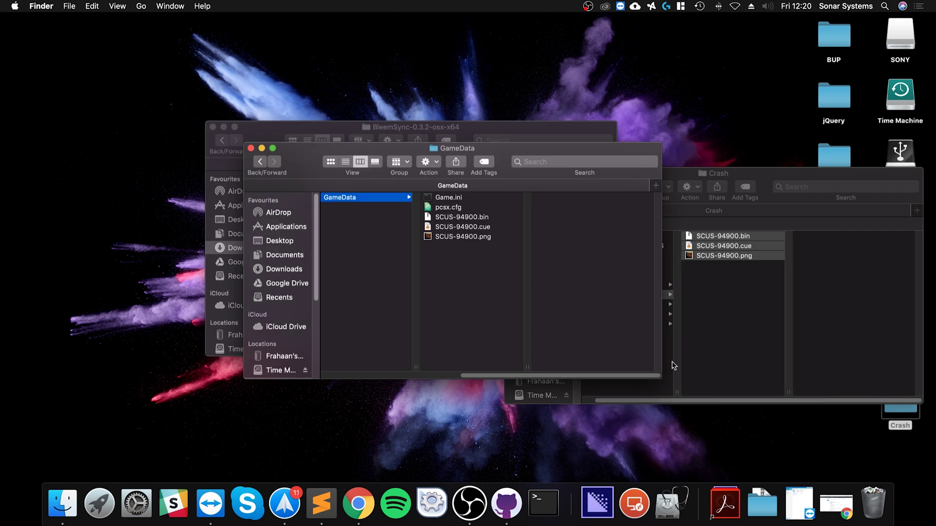
Open Game.ini in a new Sublime Text window
right_click(454, 200)
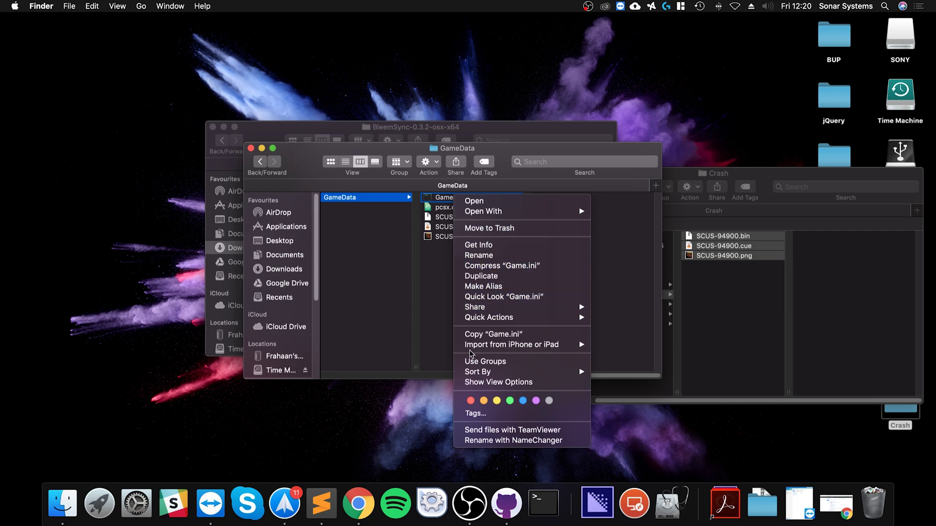
right_click(338, 512)
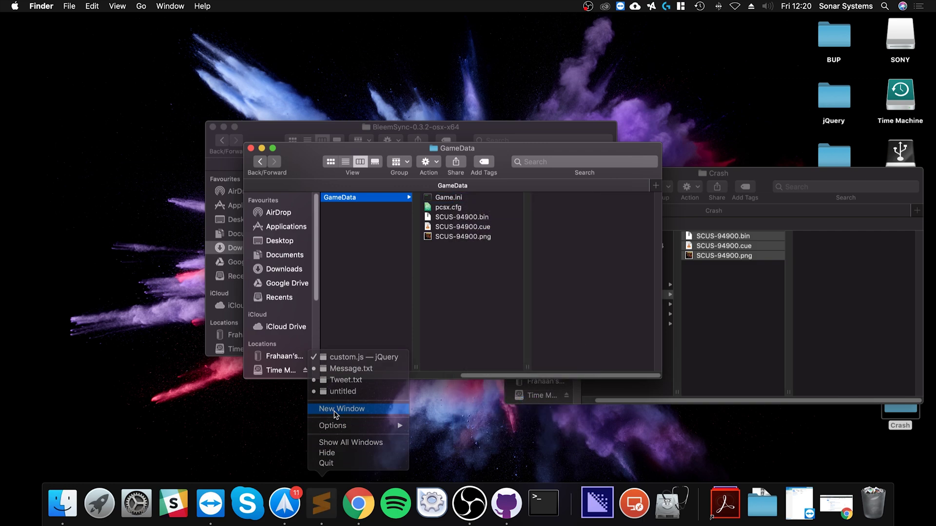
left_click(361, 415)
left_click_drag(475, 21, 385, 111)
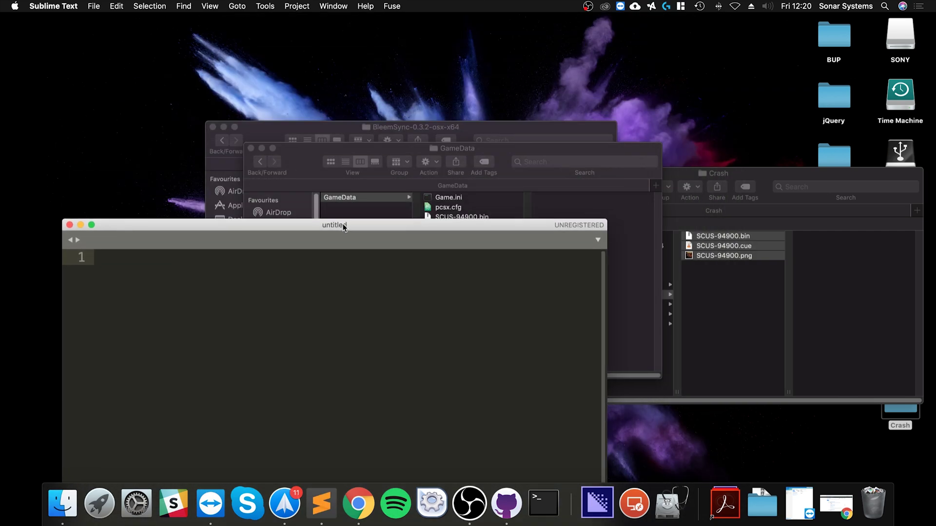
left_click_drag(343, 224, 387, 247)
left_click_drag(449, 197, 292, 312)
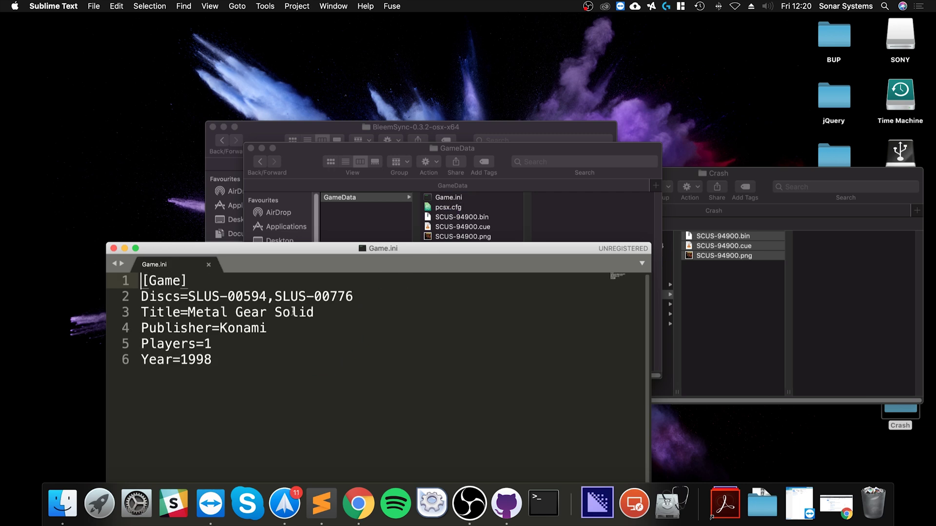
left_click_drag(247, 255, 655, 116)
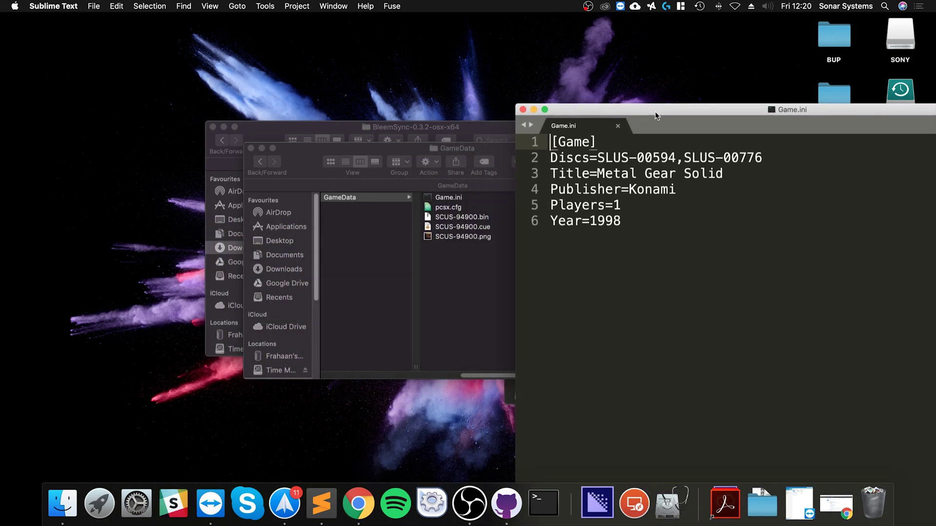
Set Discs to SCUS-94900 and Title to Crash Bandicoot
left_click(597, 157)
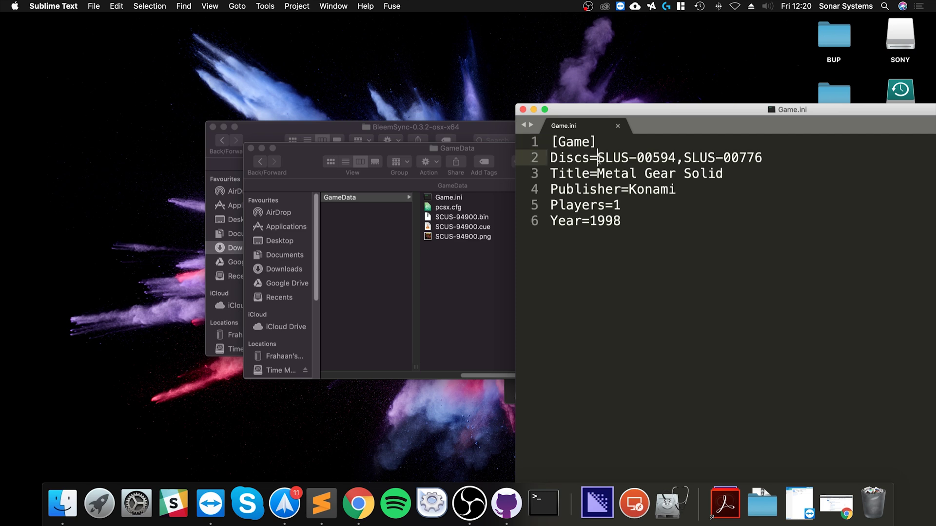
left_click_drag(597, 158, 763, 158)
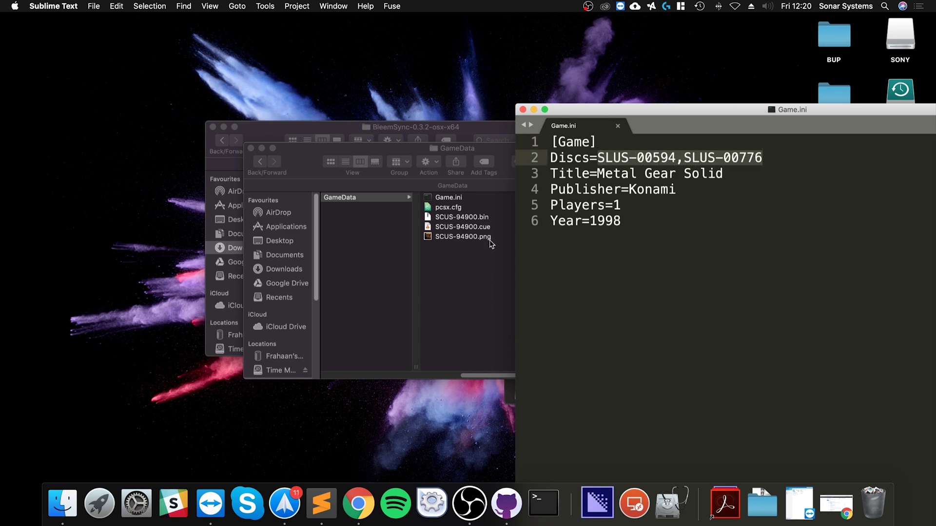
type("SCUS")
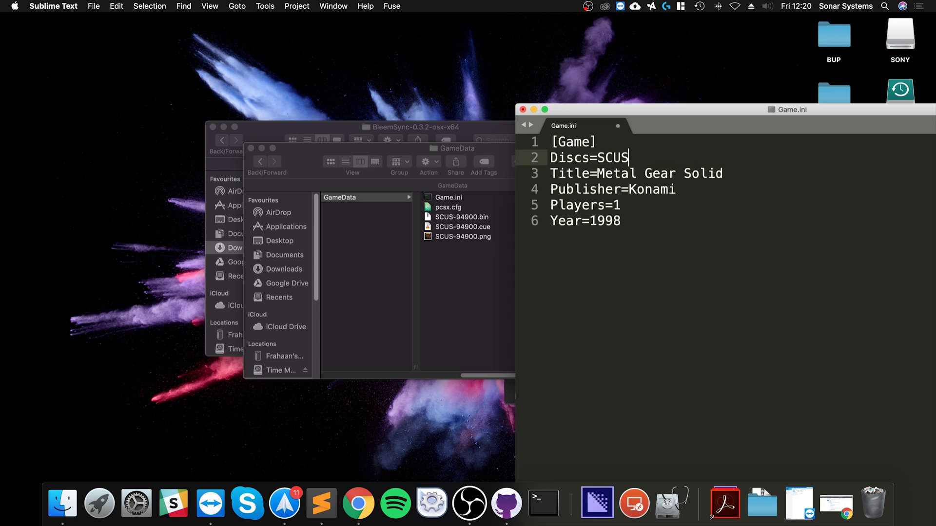
type("-94900")
type(",")
key("Down")
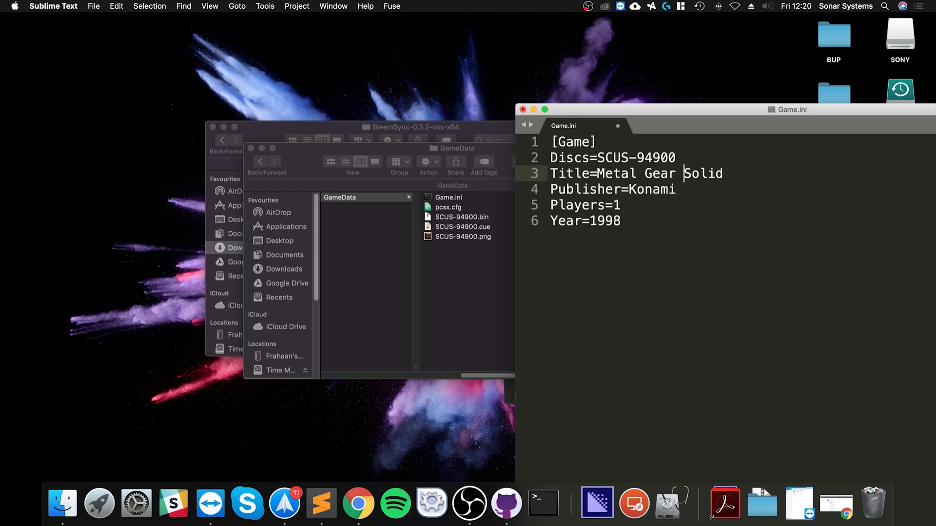
key("Right")
key("Right")
key("Right")
key("shift+alt+Left")
key("shift+alt+Left")
key("shift+alt+Left")
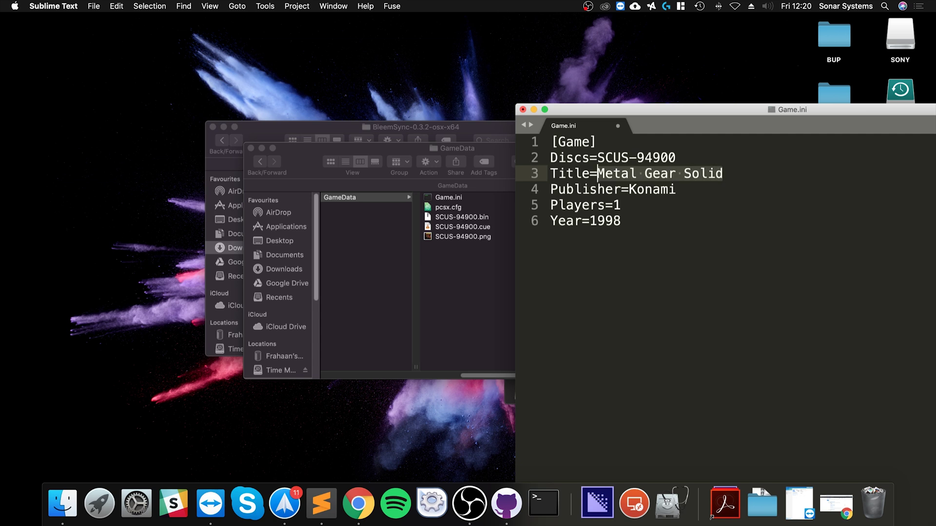
type("Crash B")
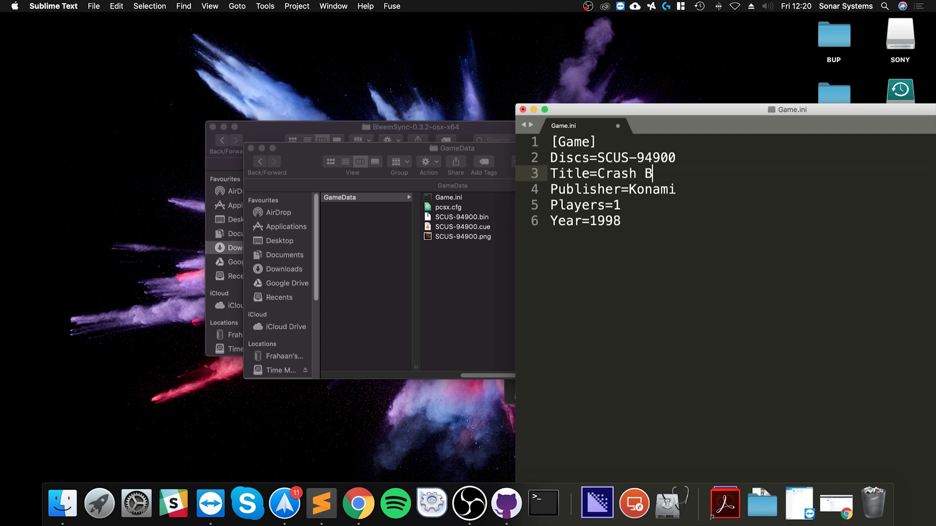
type("andicoot")
Change Publisher from Konami to Naughty Dog and Year from 1998 to 1996
key("Down")
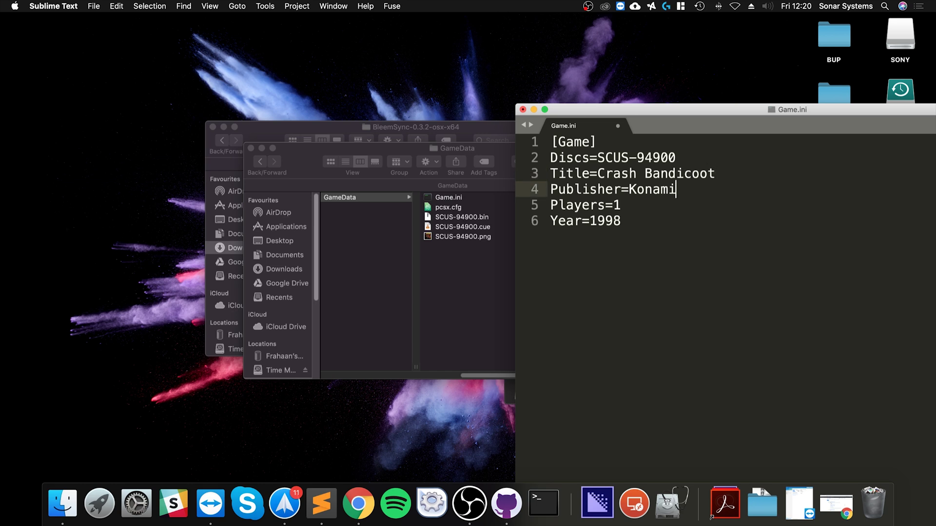
key("shift+alt+Left")
type("Naughty")
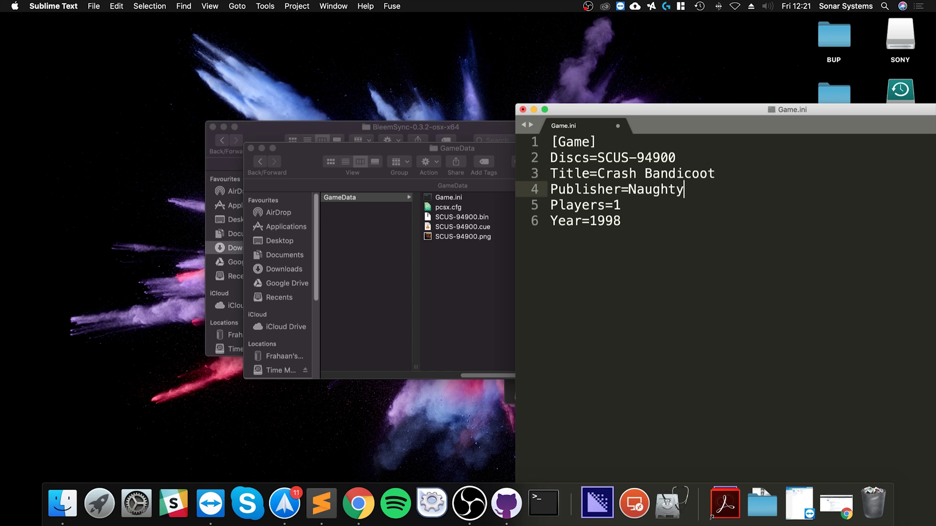
type(" dog")
key("BackSpace")
key("BackSpace")
key("BackSpace")
type("Dog")
left_click(621, 205)
left_click(621, 221)
key("BackSpace")
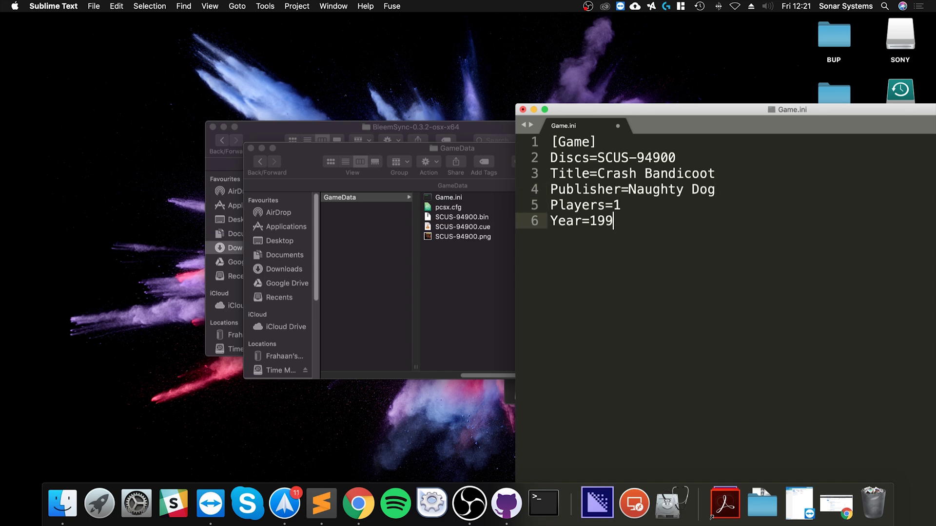
type("6")
Select the Title through Year lines to review them and move the window upper left
left_click_drag(606, 257, 552, 174)
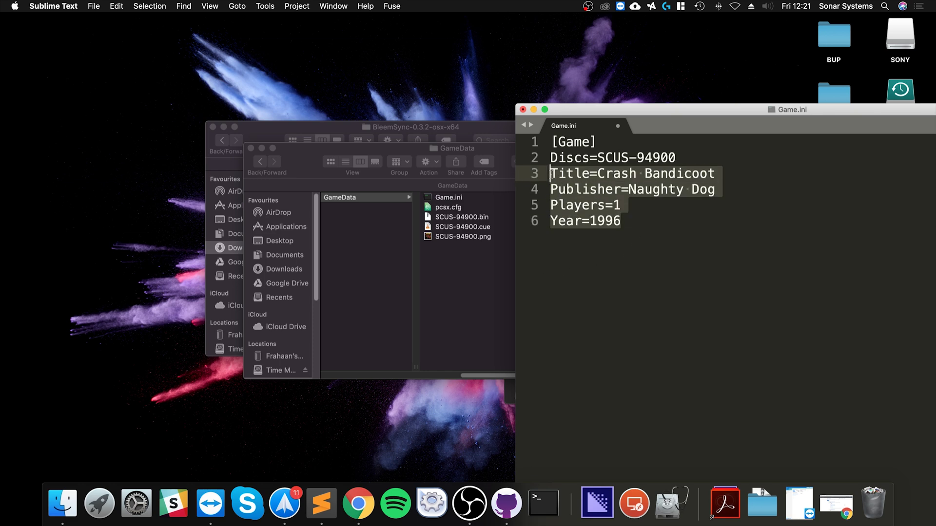
left_click(624, 205)
left_click_drag(627, 222, 551, 174)
left_click_drag(671, 105, 369, 15)
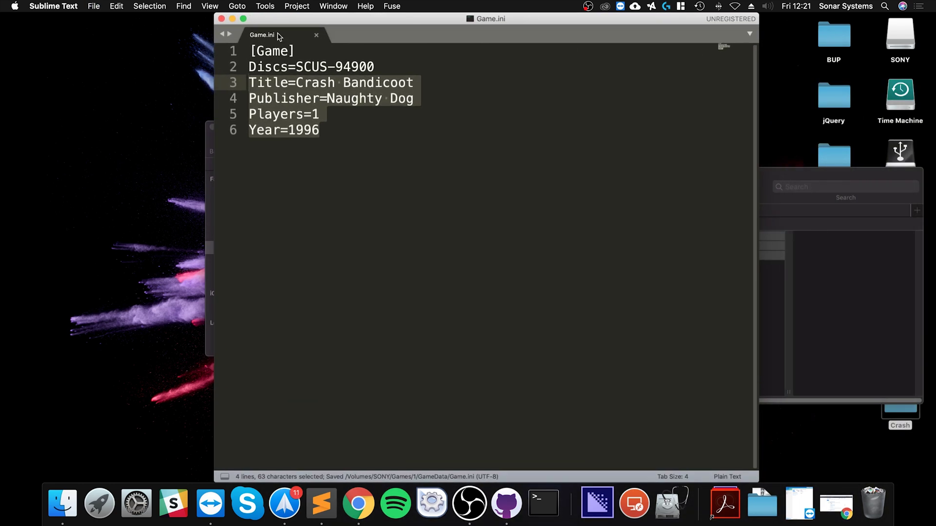
Close Sublime Text and go up from GameData to the BleemSync folder
left_click(222, 18)
left_click(464, 318)
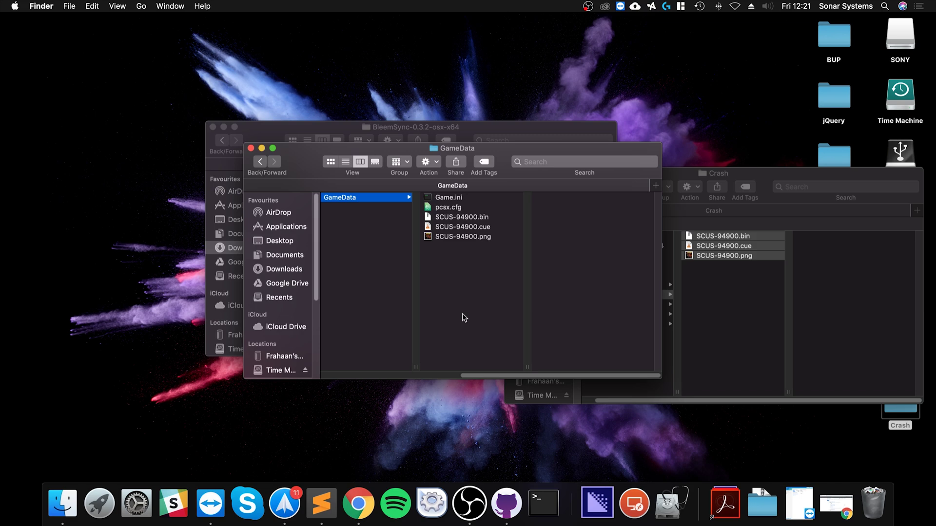
key("super+Up")
key("super+Up")
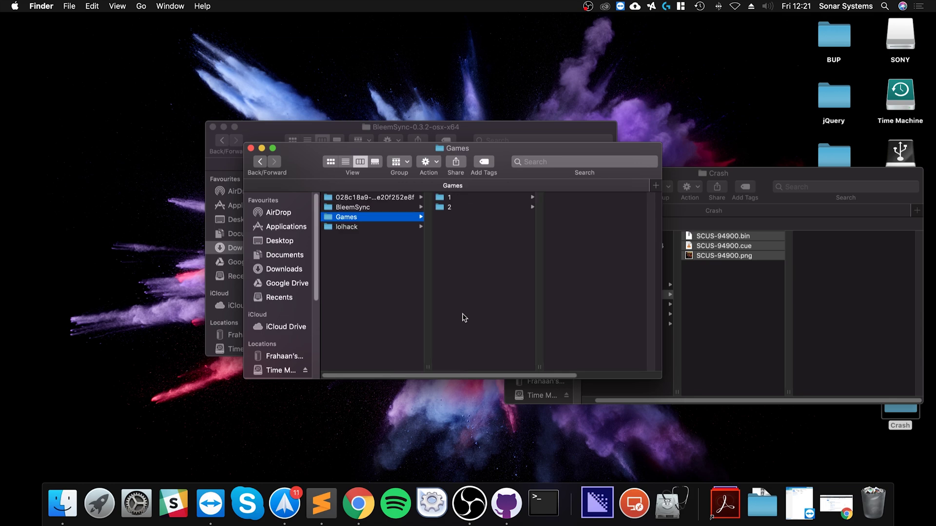
key("Up")
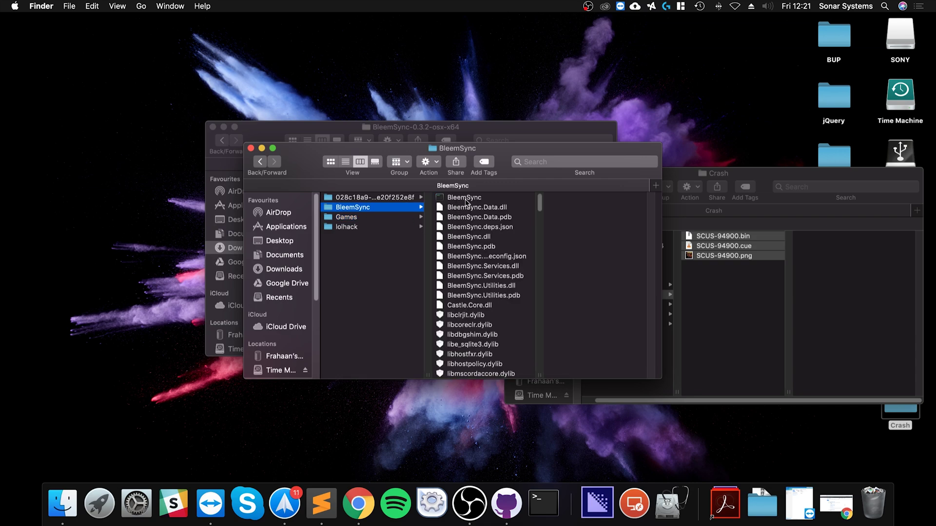
Run BleemSync, dismiss the unidentified-developer warning, and open System Preferences
double_click(463, 198)
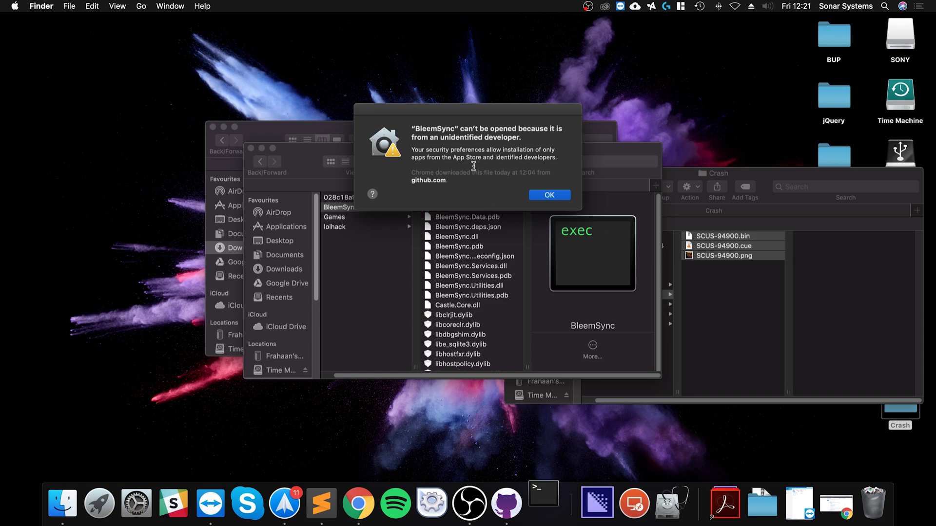
left_click(546, 197)
left_click(16, 5)
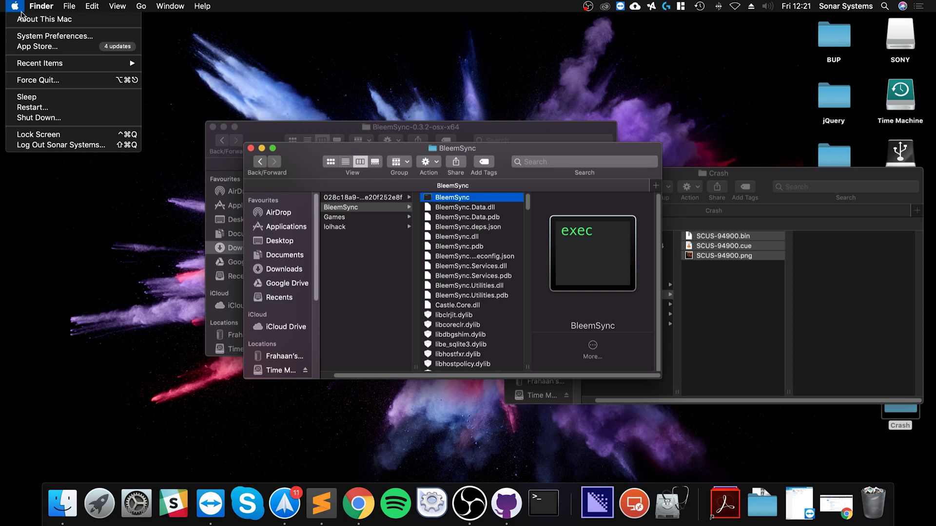
left_click(33, 36)
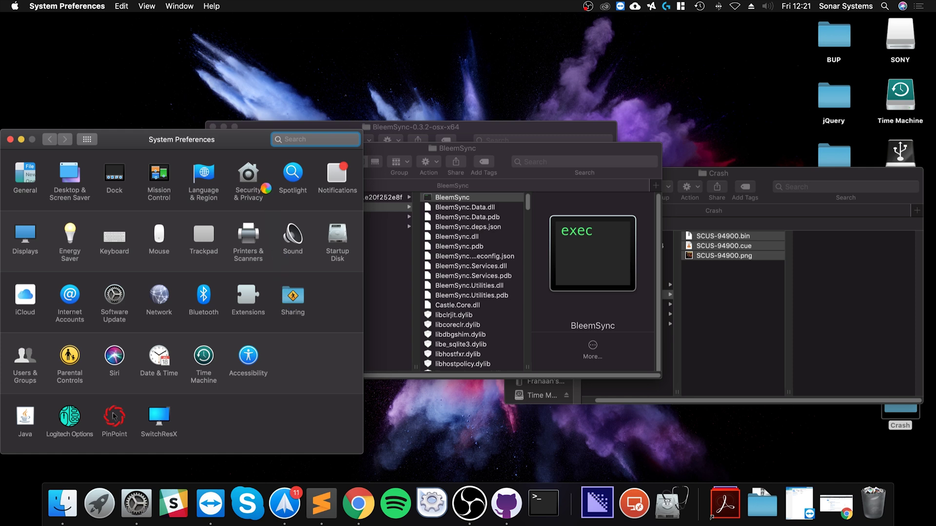
Allow BleemSync via Security & Privacy's General tab with Open Anyway, confirming Open
left_click(247, 200)
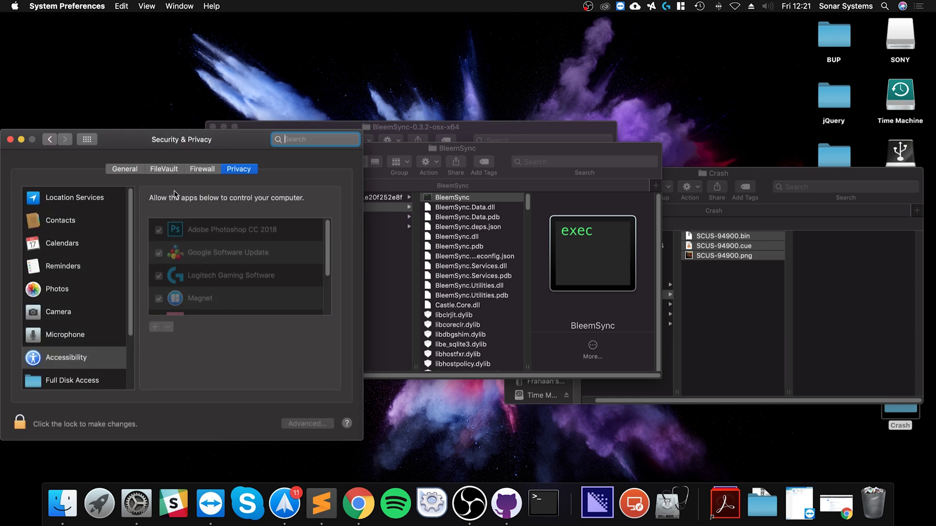
left_click(142, 168)
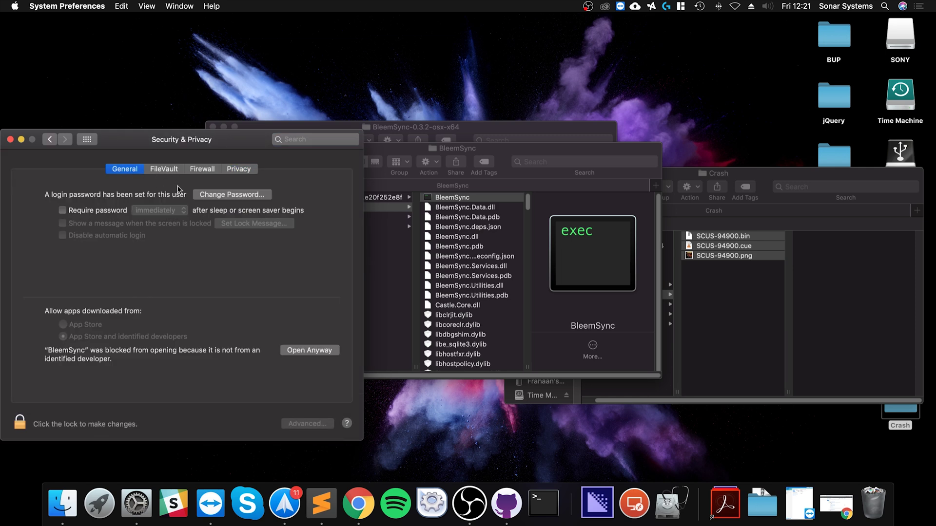
left_click(322, 351)
left_click(501, 193)
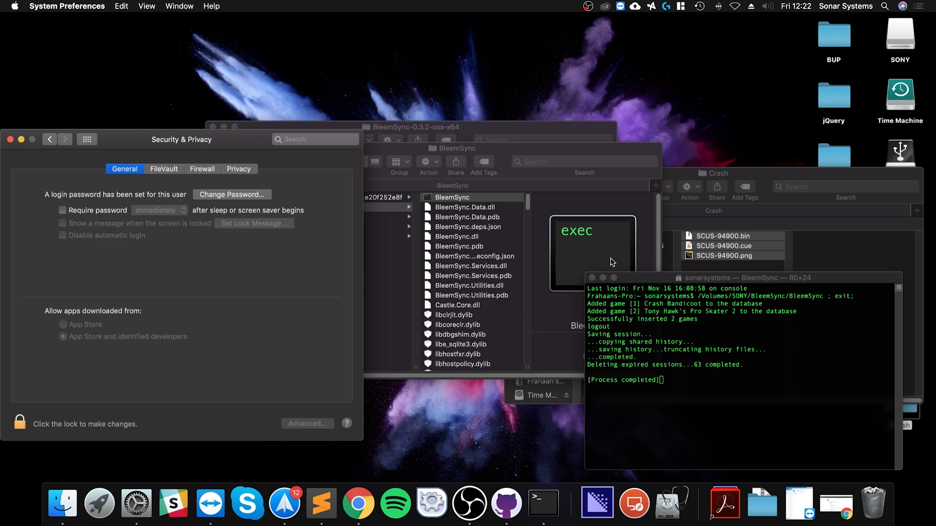
Open the drive's Games > 2 > GameData folder and select the SLUS-01066.bin game file
left_click(484, 154)
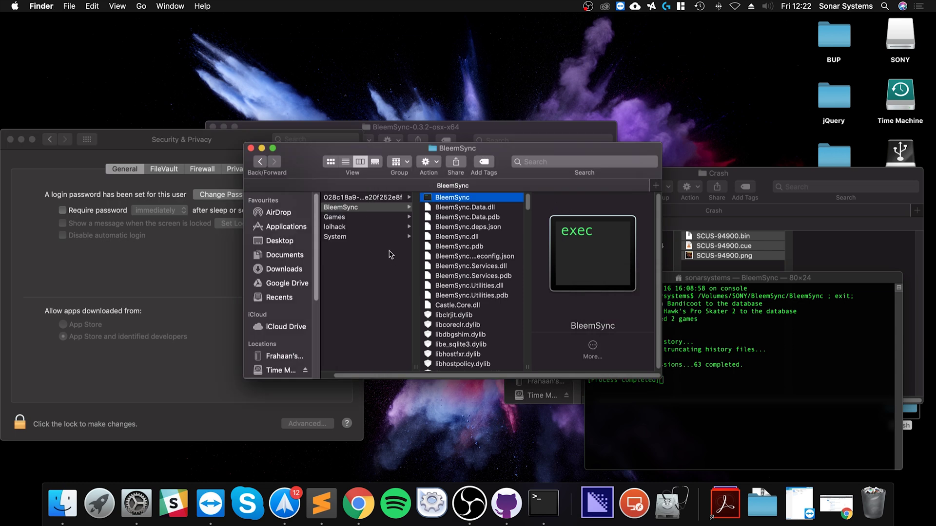
left_click(375, 219)
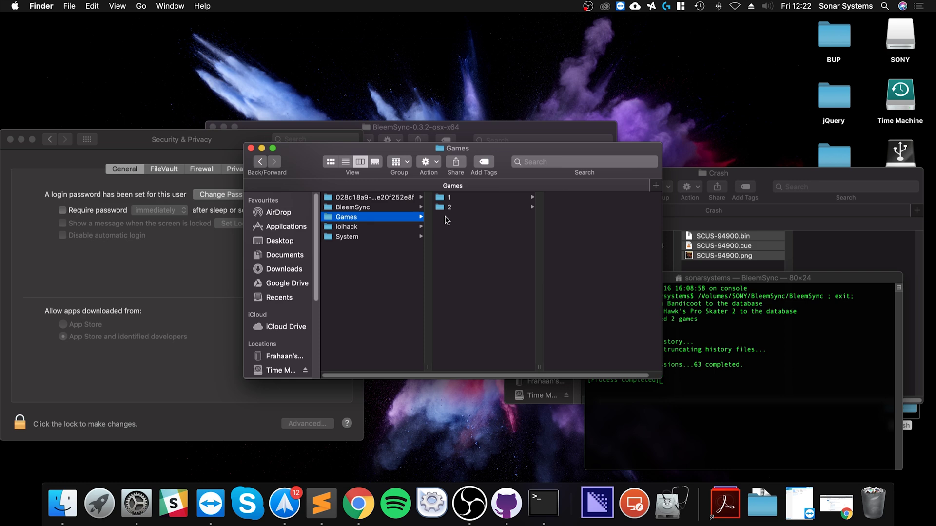
left_click(453, 208)
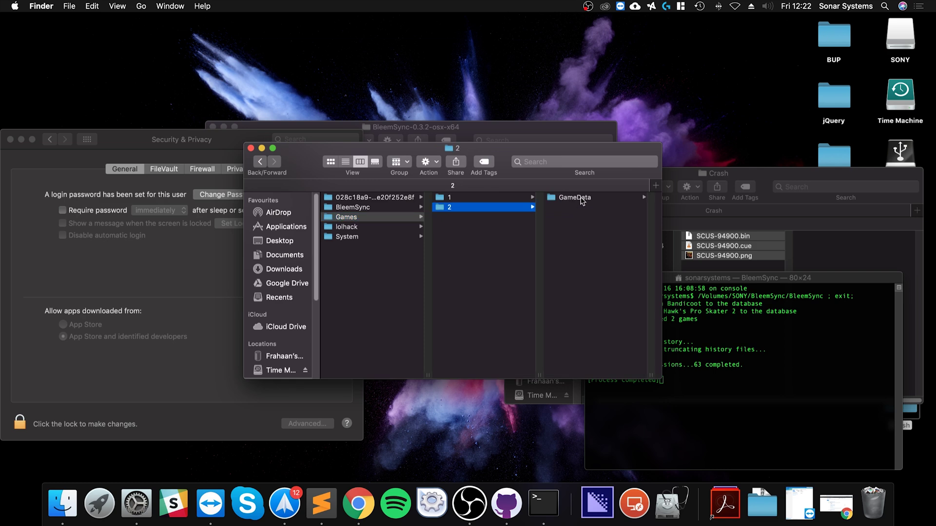
left_click(582, 201)
left_click(599, 217)
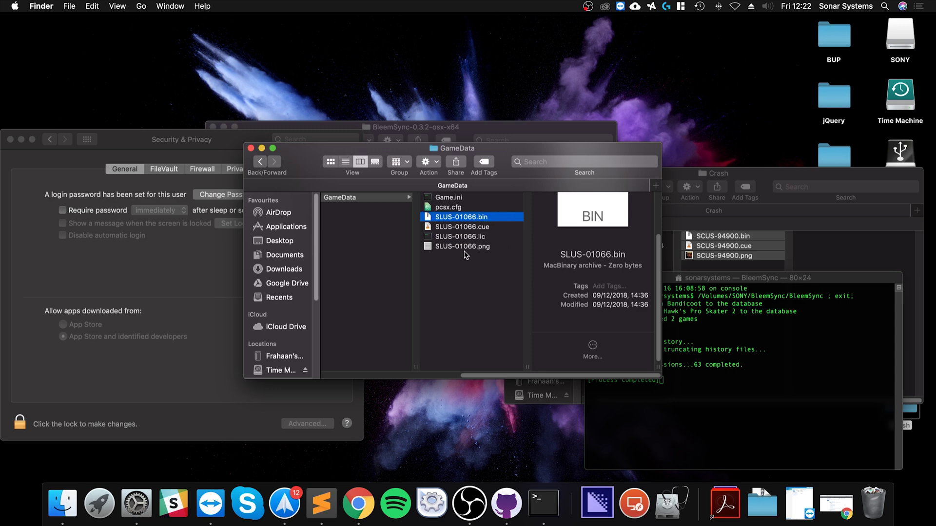
Open game 2's Game.ini in TextEdit, confirm it describes Tony Hawk's Pro Skater 2, then close it
right_click(459, 200)
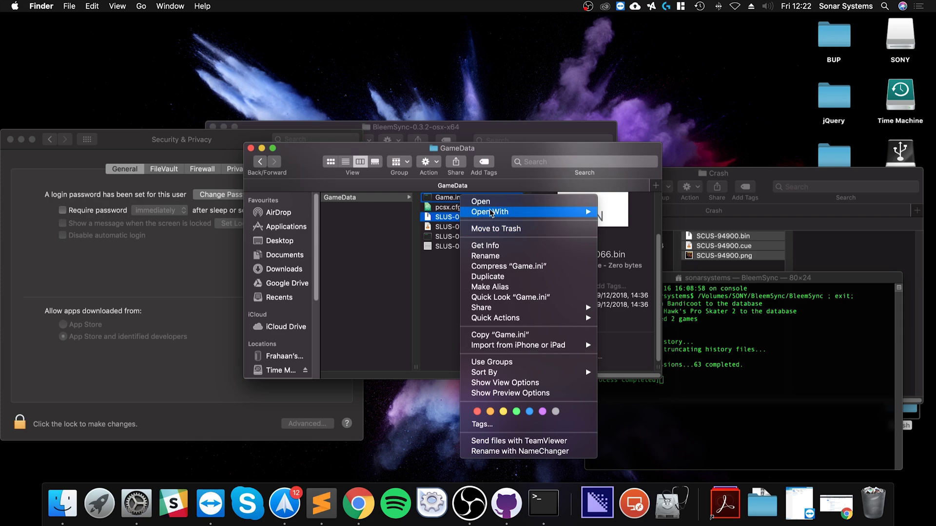
mouse_move(539, 214)
left_click(643, 212)
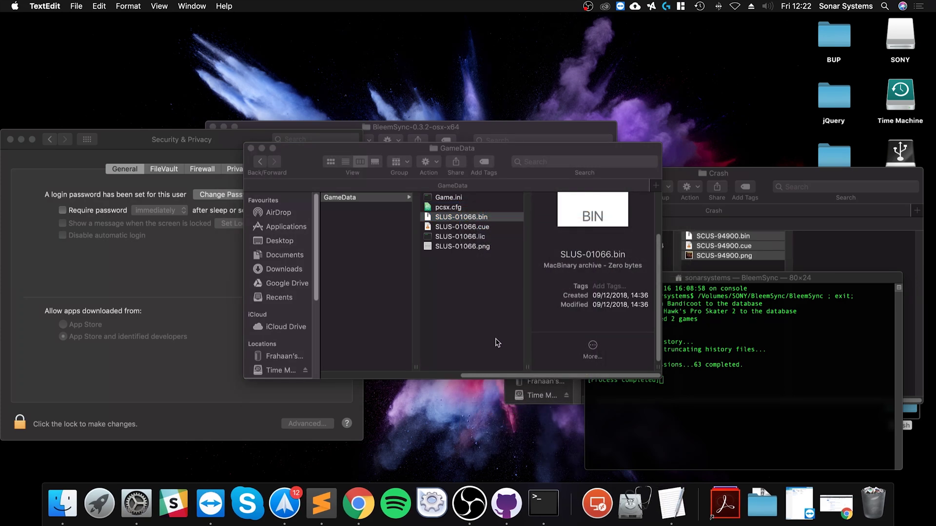
left_click_drag(245, 145, 92, 59)
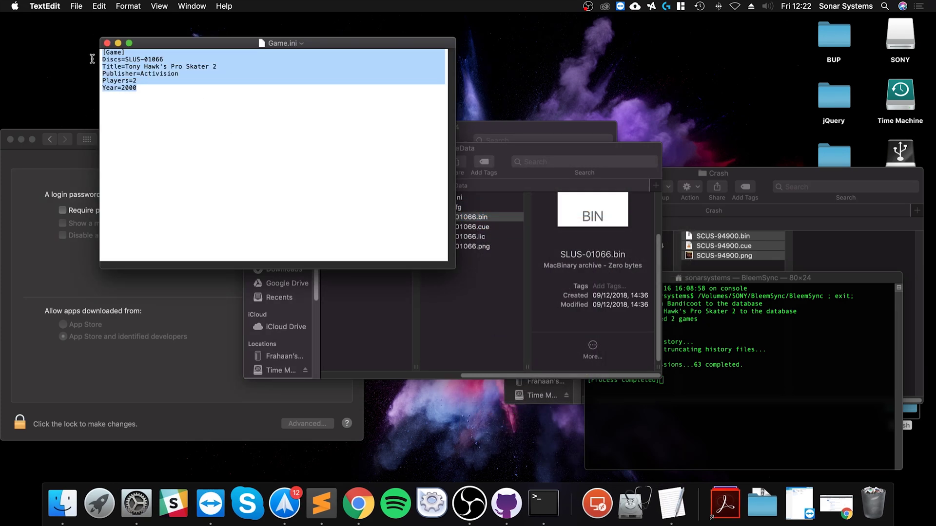
left_click(169, 89)
left_click(107, 43)
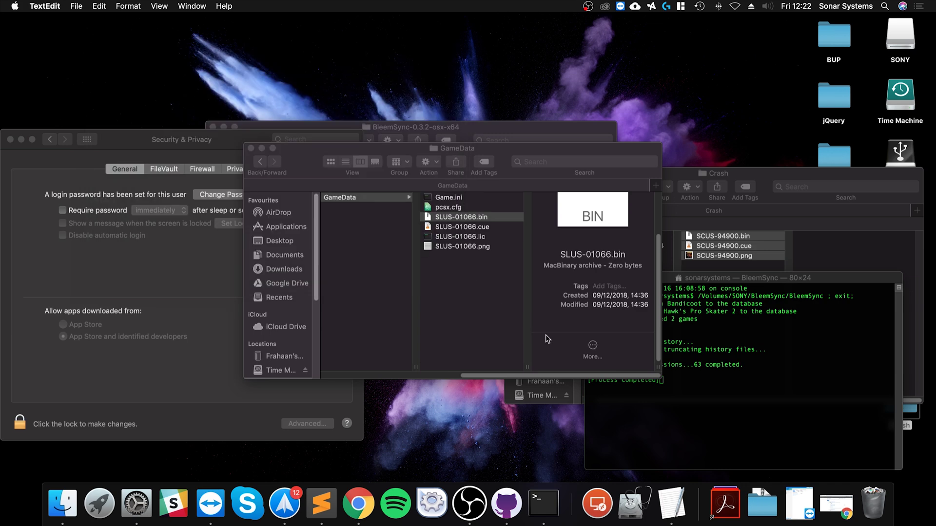
Clear the GameData selection and go back up to game folder 2
left_click(500, 300)
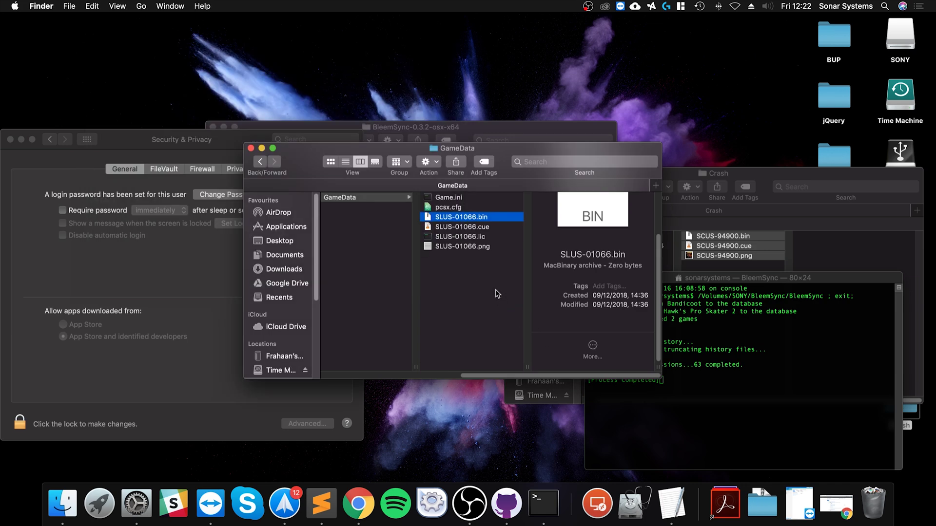
left_click(496, 294)
key("super+Up")
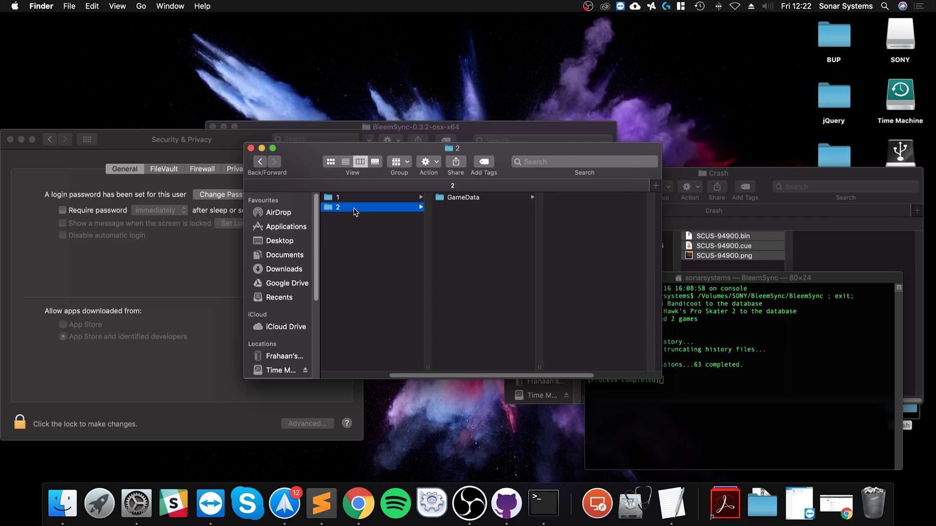
Open game folder 1's GameData and select the three SCUS-94900 Crash Bandicoot files
left_click(374, 199)
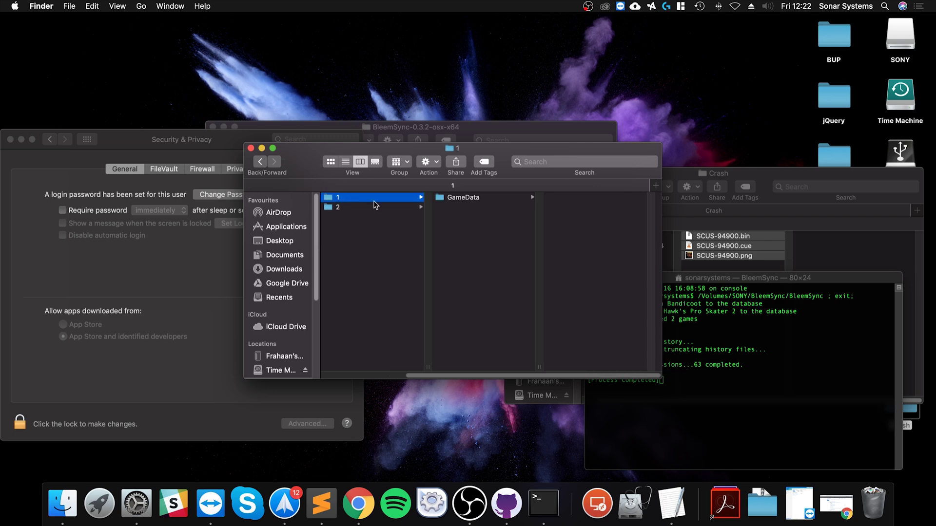
left_click(470, 202)
left_click_drag(589, 272, 584, 221)
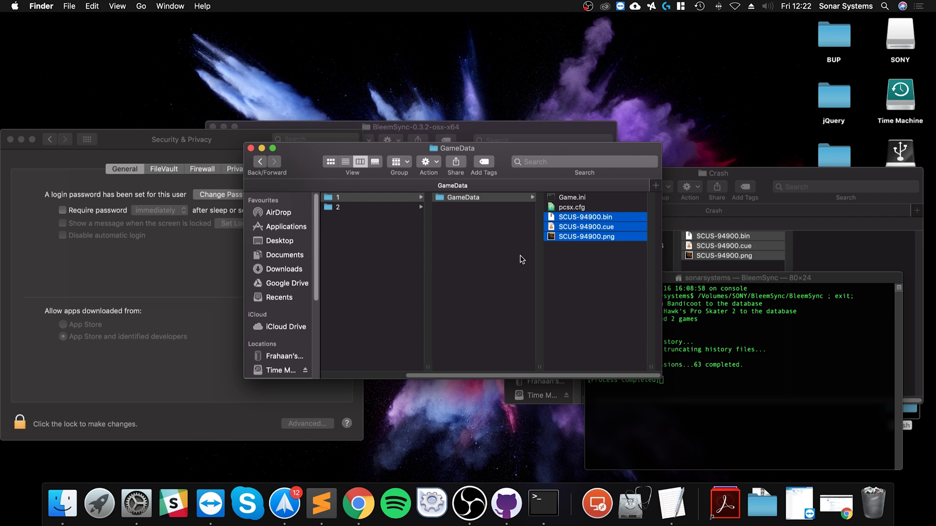
left_click(531, 324)
Preview folder 1's Game.ini with the arrow keys, then select the BleemSync executable on the drive
key("super+Up")
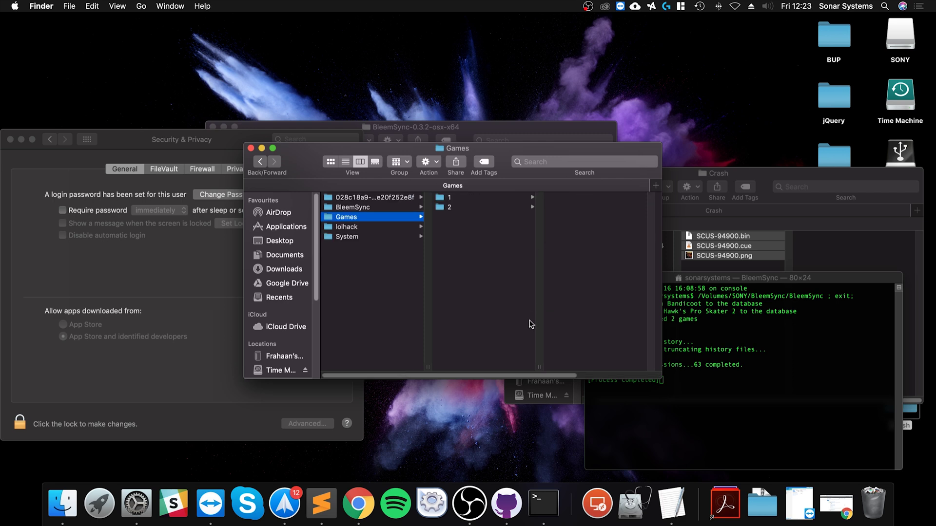
key("Right")
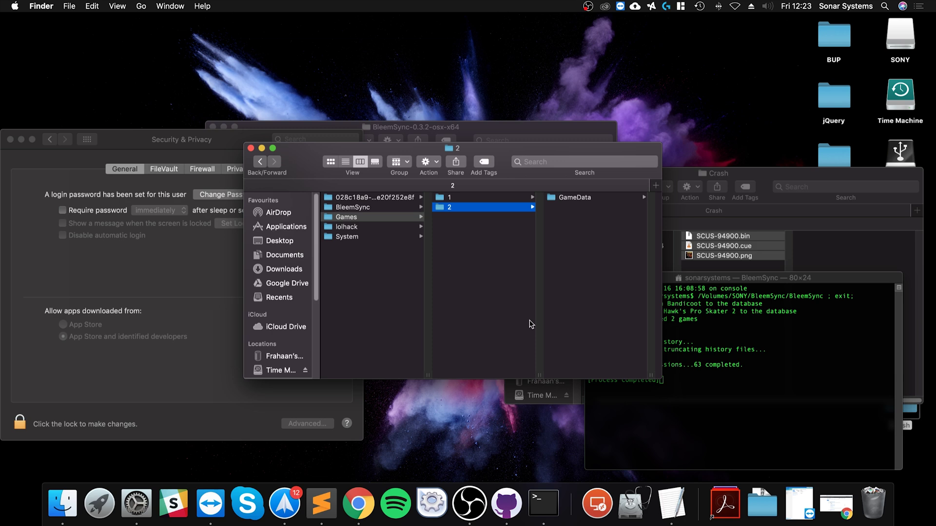
key("Right")
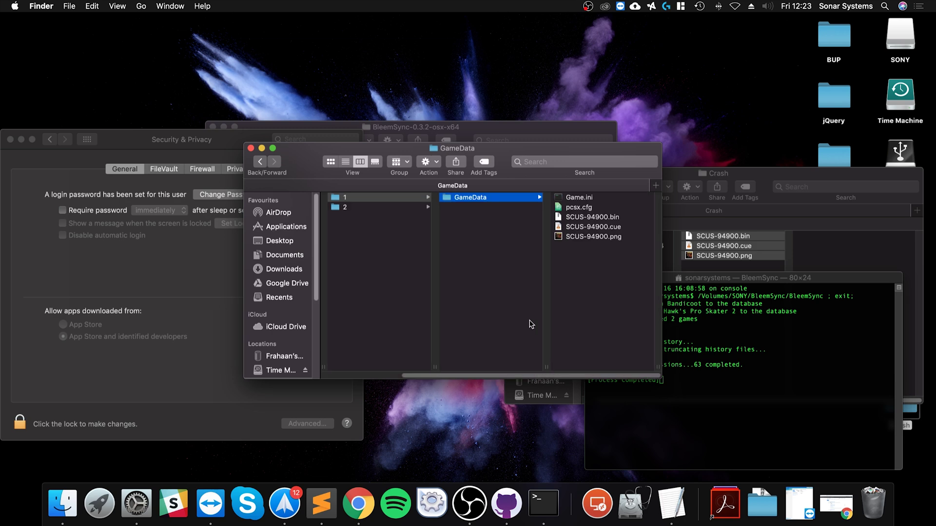
key("Right")
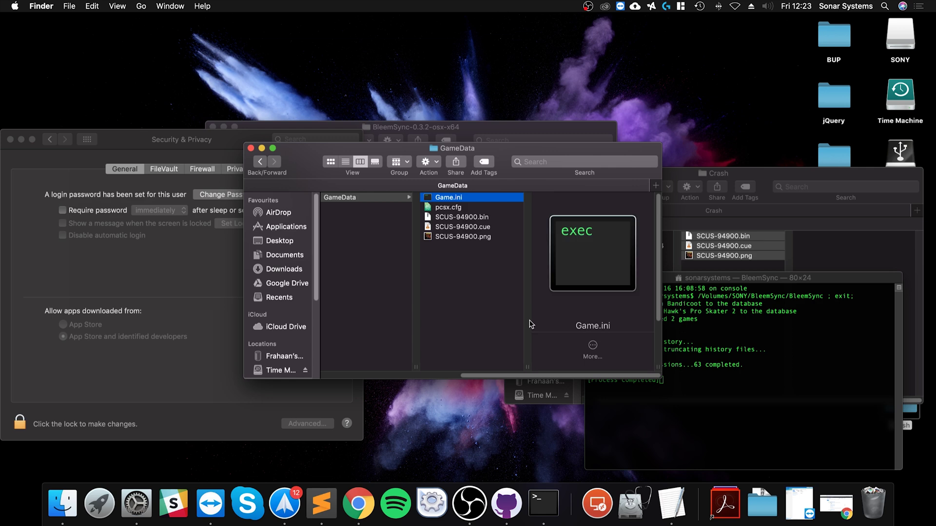
key("Left")
key("Left")
key("Left")
key("Down")
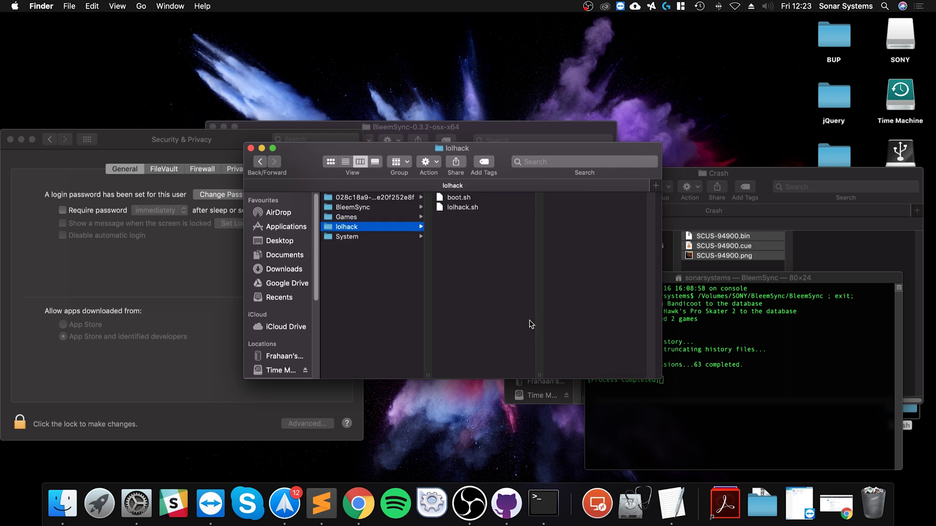
key("Up")
key("Up")
key("Right")
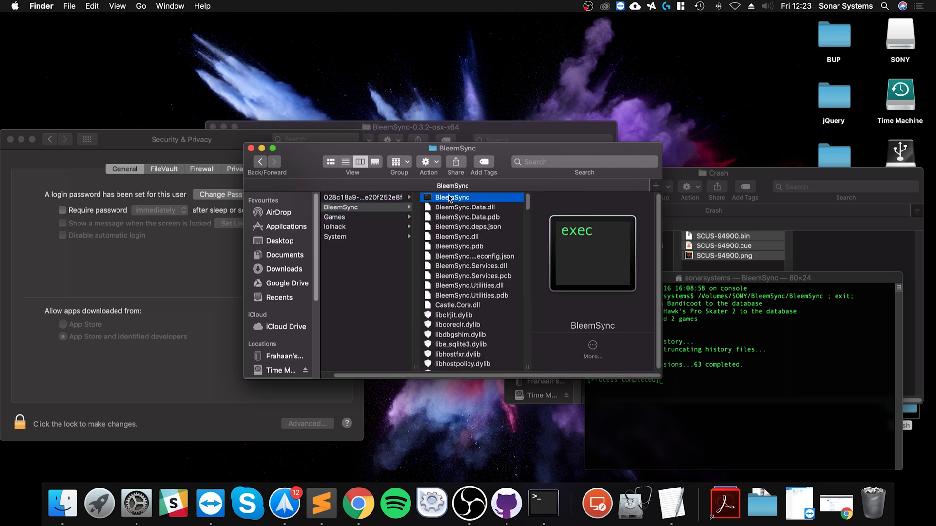
Close Terminal and Security & Privacy, rerun BleemSync to rebuild the games database, then close Terminal
left_click(803, 288)
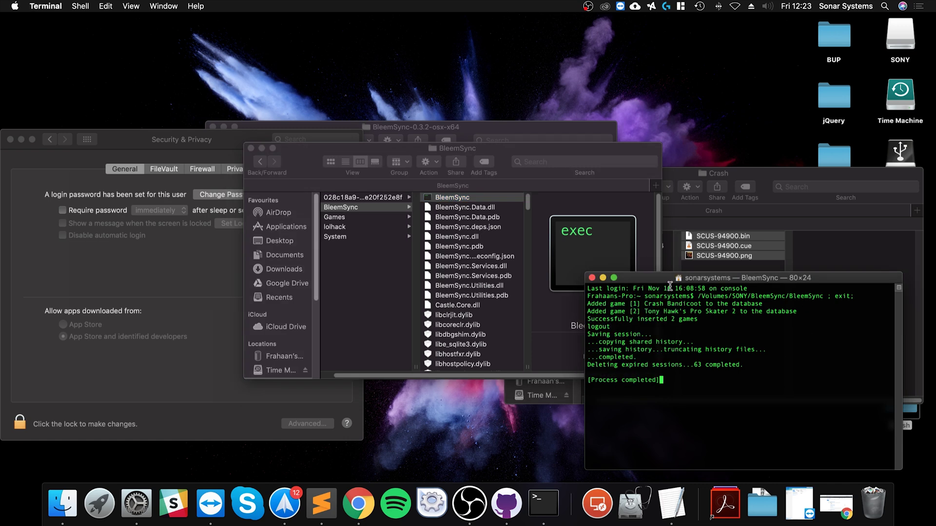
left_click(592, 277)
left_click(10, 140)
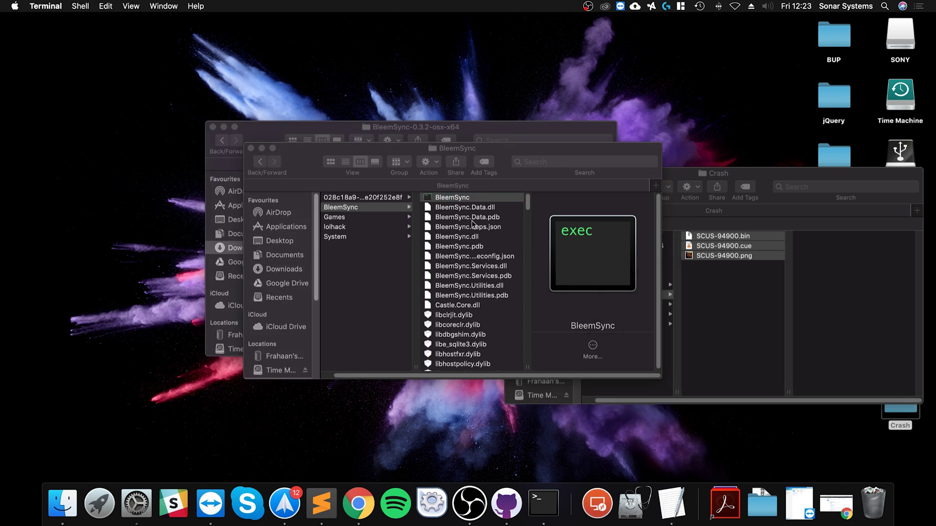
left_click(459, 200)
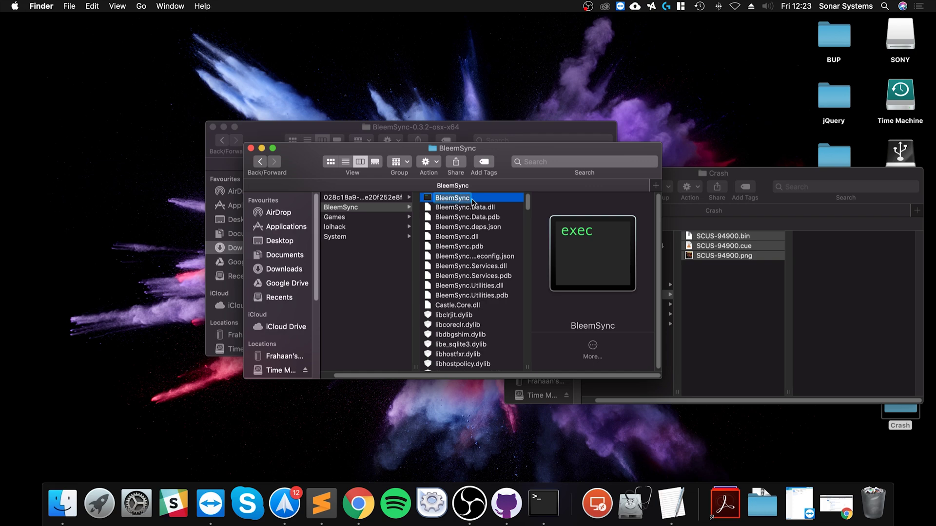
double_click(477, 202)
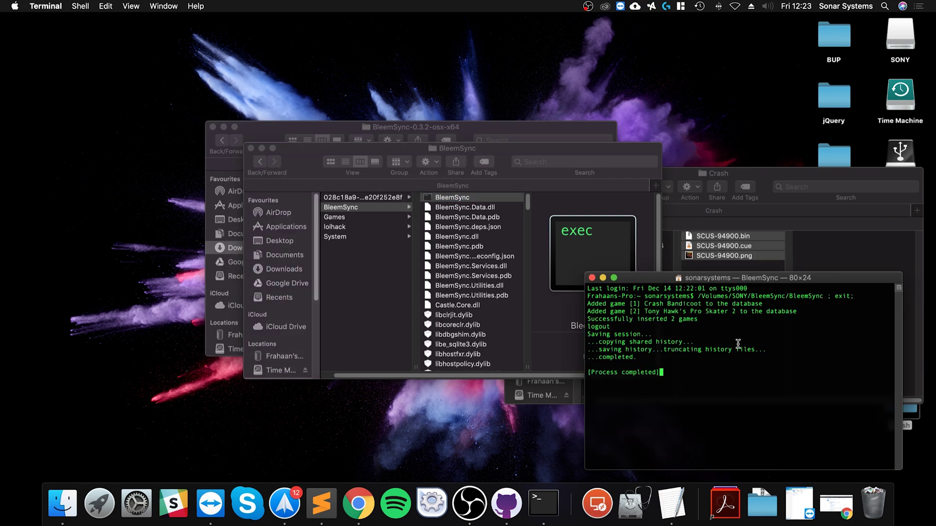
left_click(592, 277)
Confirm regional.db exists in System > Databases, then return to the SONY drive's top level
left_click(330, 239)
left_click(331, 238)
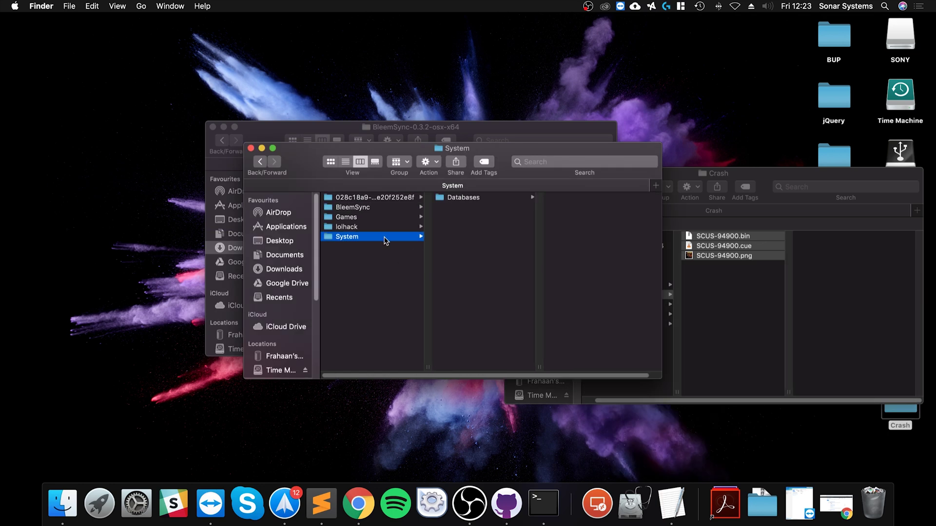
key("Right")
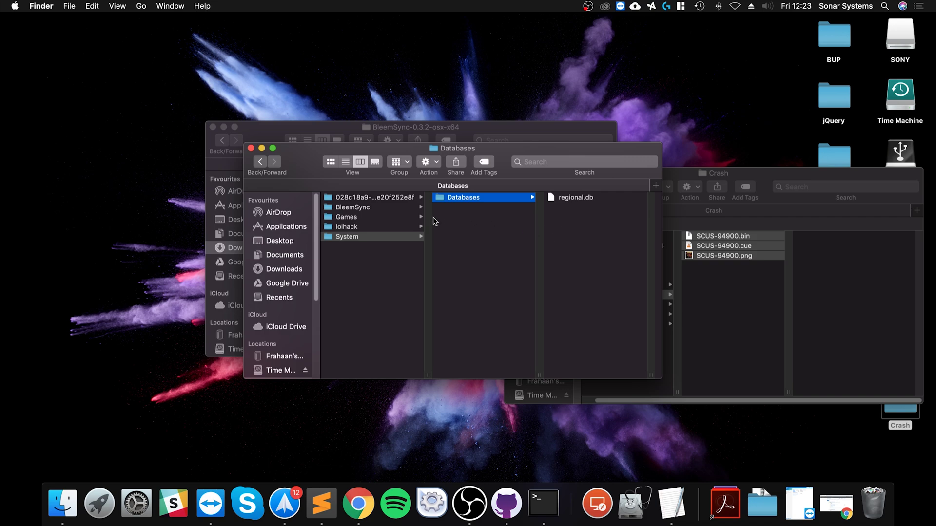
key("Left")
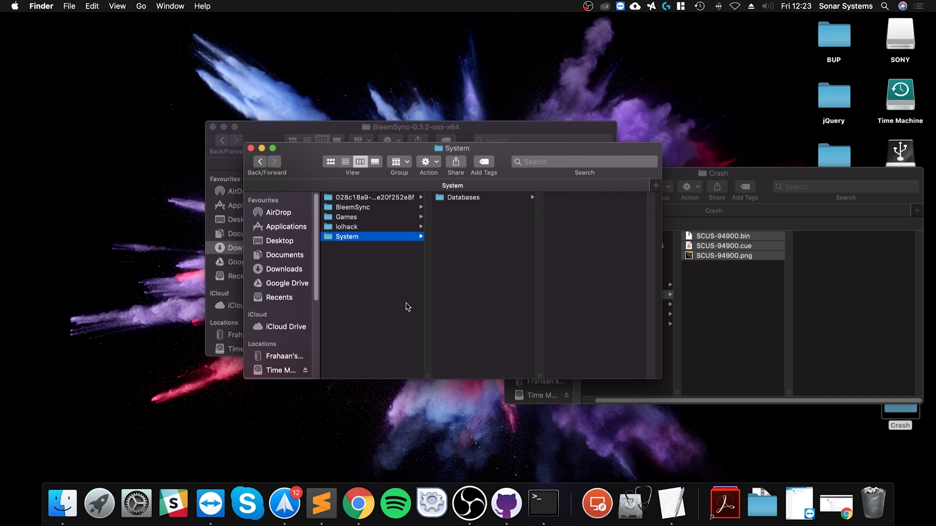
scroll(279, 342, "down", 3)
left_click(277, 334)
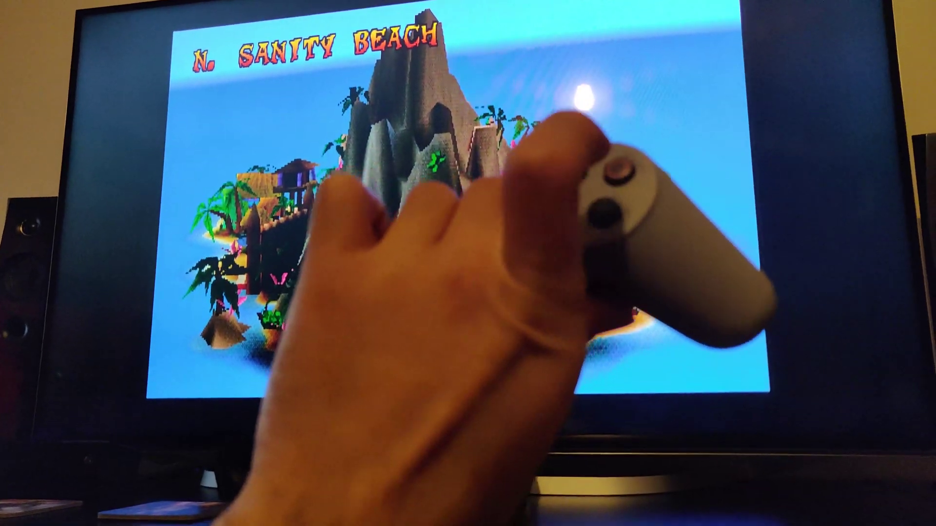
Load Crash Bandicoot's N. Sanity Beach level from the island map
key("Return")
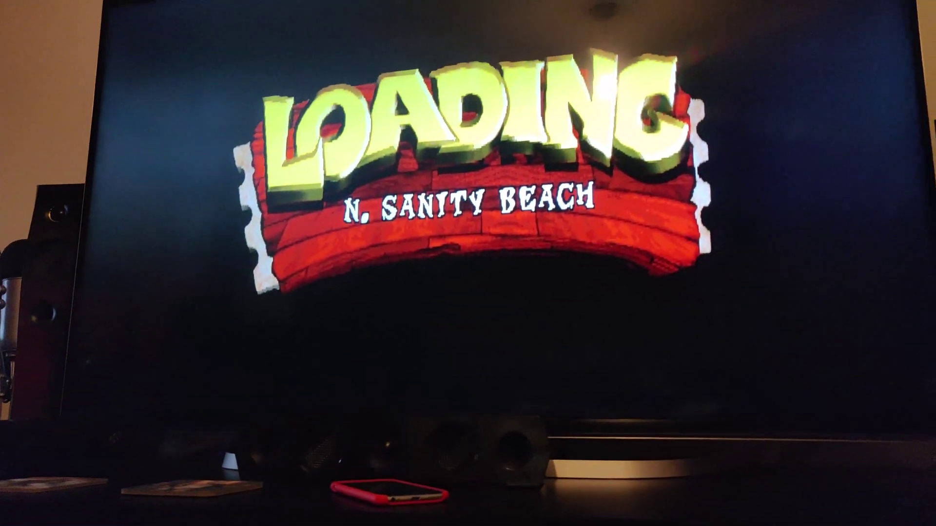